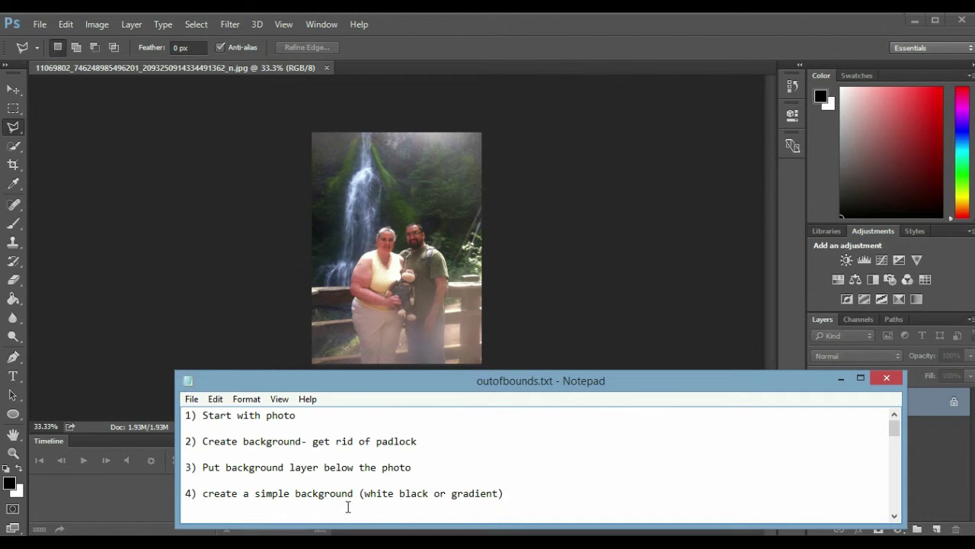
Step: Minimize the outofbounds.txt notes to reveal the waterfall photo in Photoshop
click(840, 377)
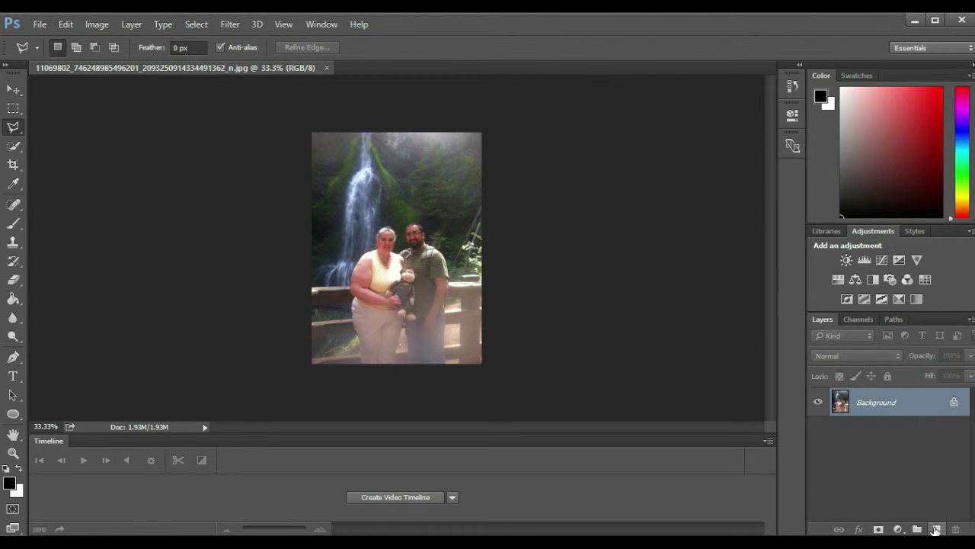
Step: Unlock the Background as Layer 0 and add a new Layer 1 beneath it
click(955, 404)
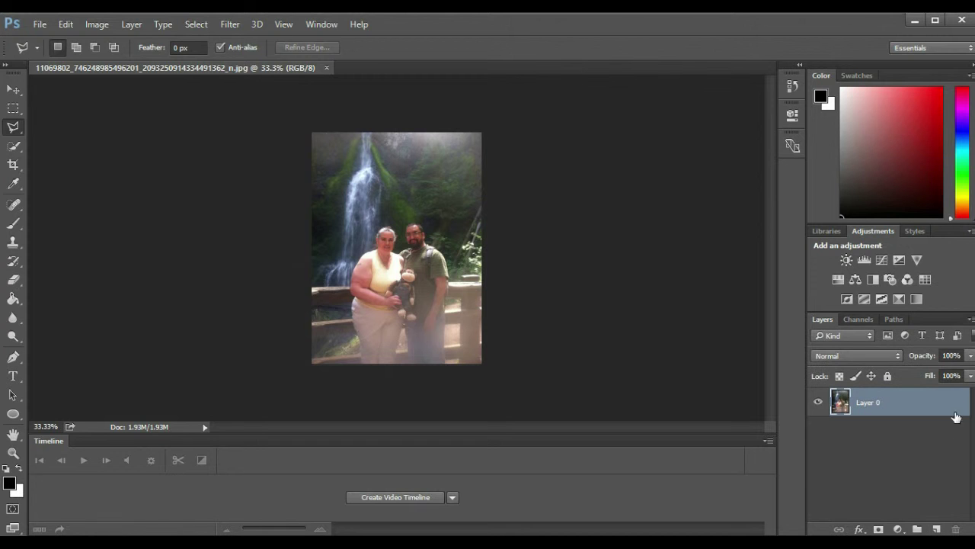
click(938, 529)
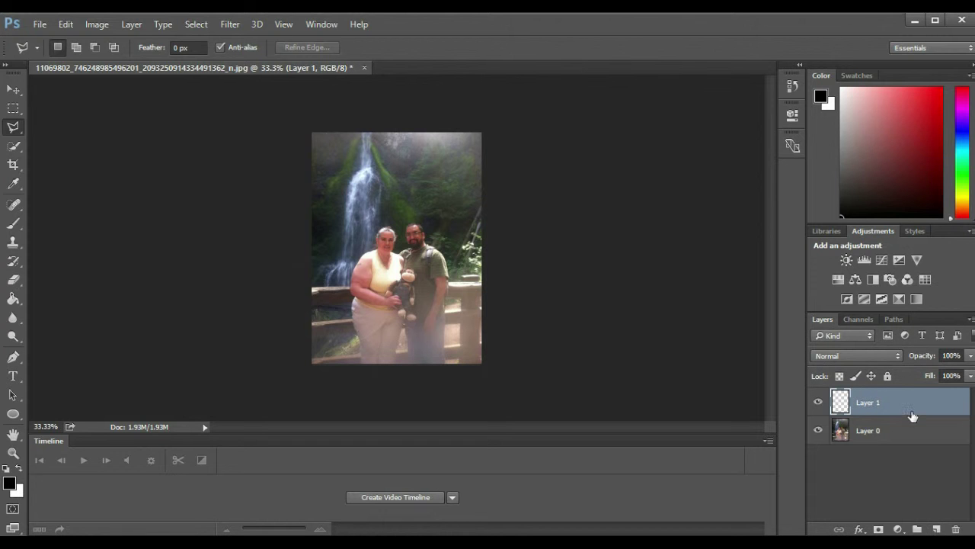
drag(910, 405, 901, 441)
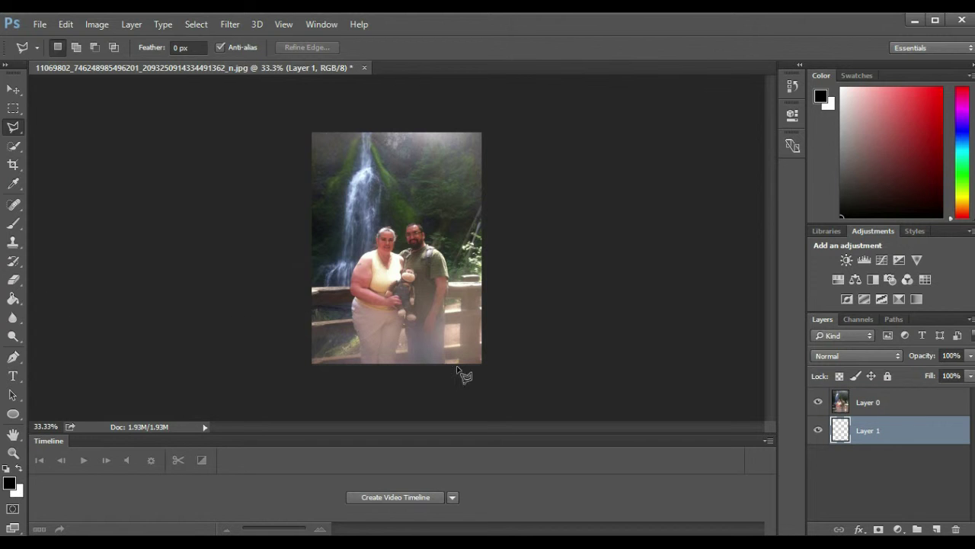
Step: Fill Layer 1 with black using the Paint Bucket, then show and select Layer 0 again
click(819, 402)
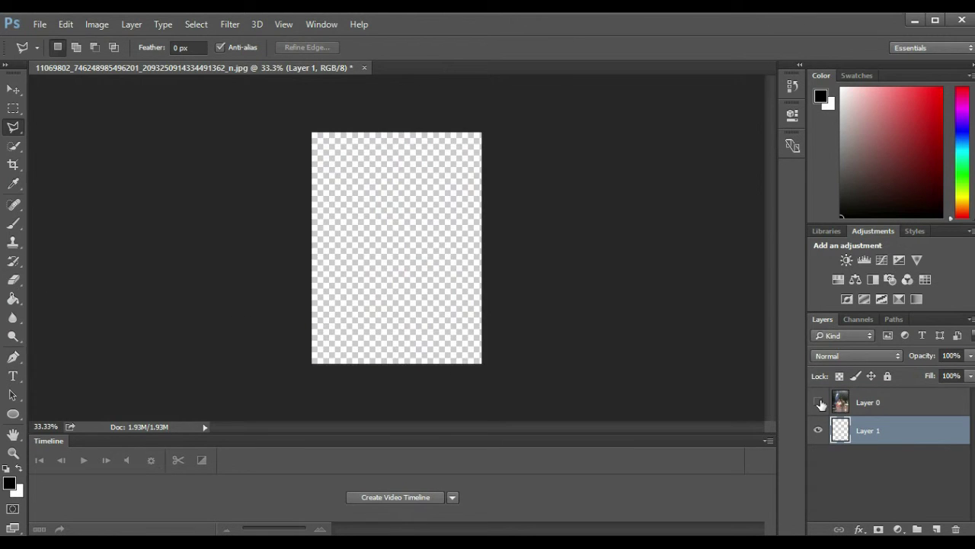
click(13, 301)
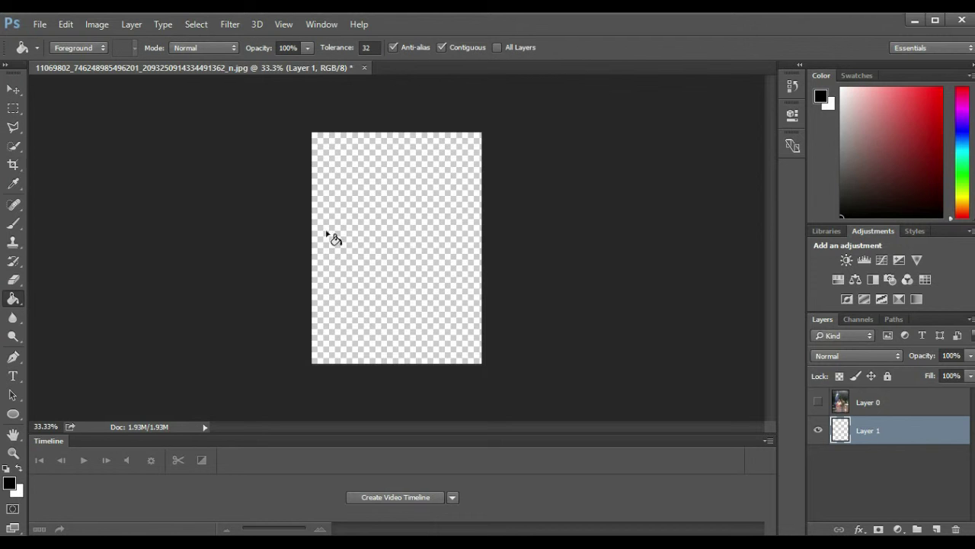
click(381, 222)
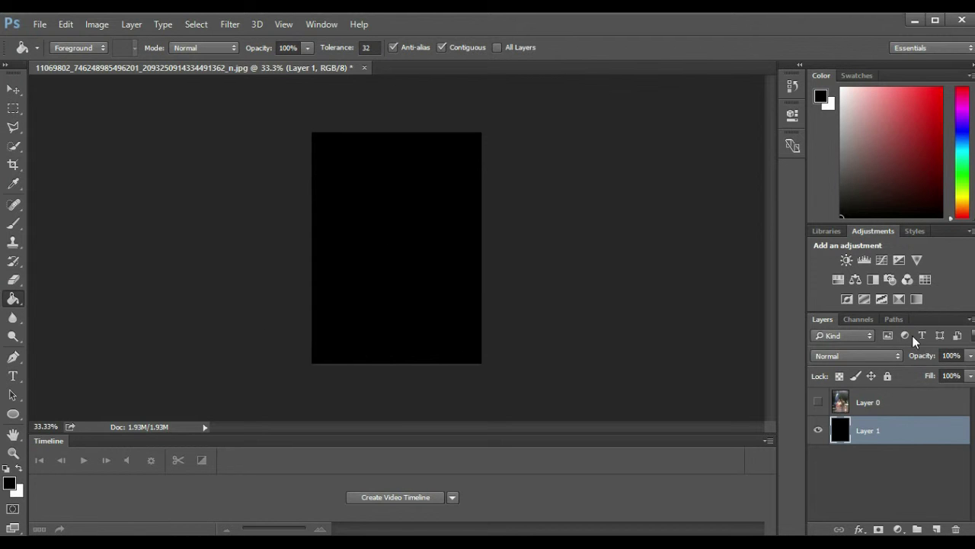
click(818, 402)
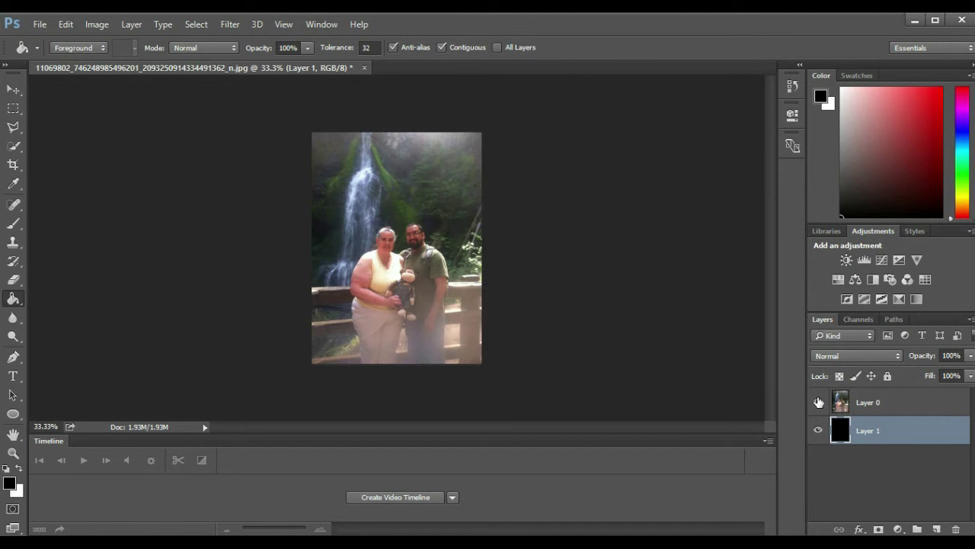
click(887, 402)
key(alt+Tab)
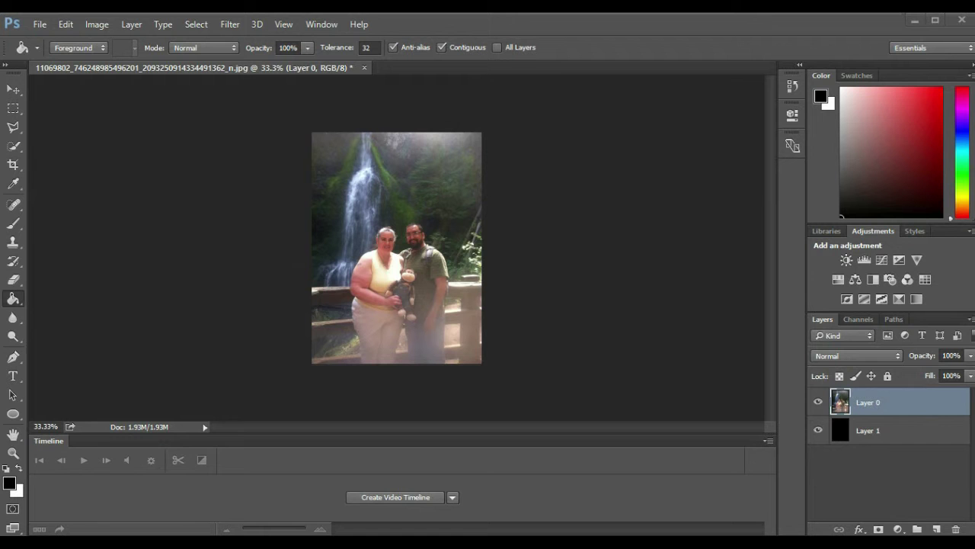
drag(893, 432, 894, 443)
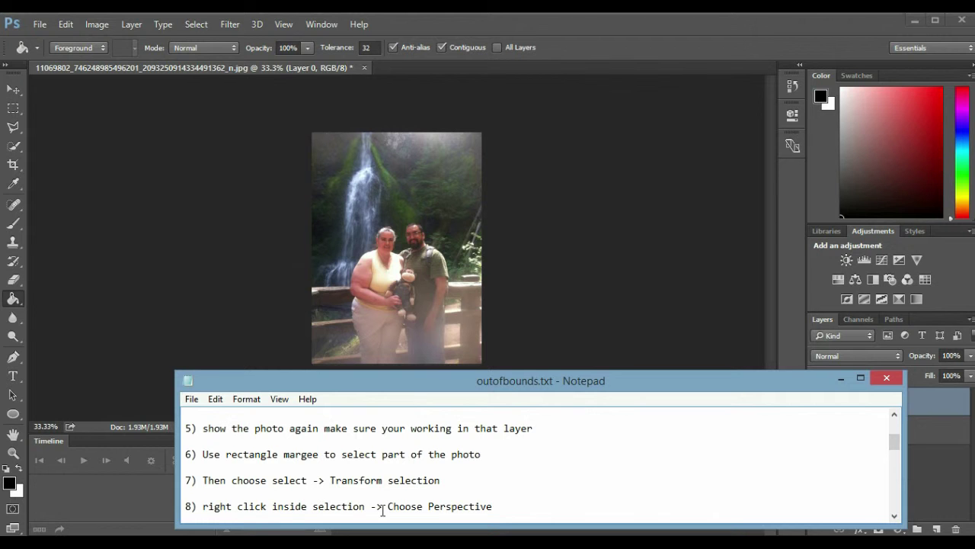
Step: Draw a rectangular marquee over the couple's lower half of the photo
click(840, 379)
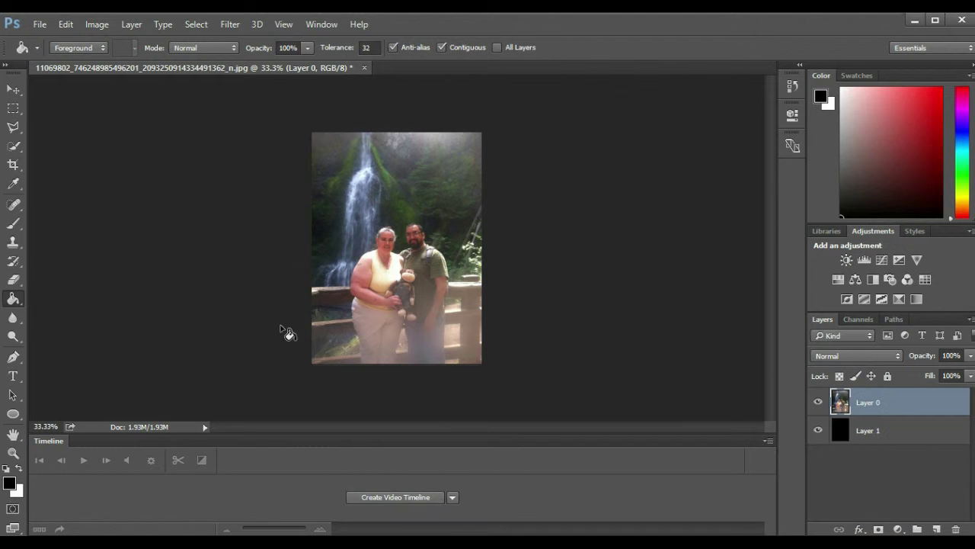
click(13, 110)
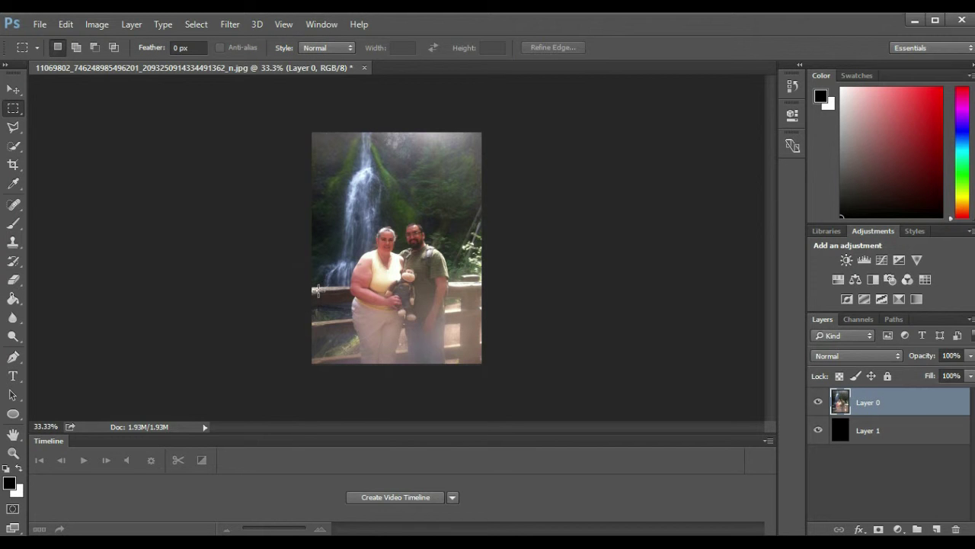
drag(318, 293, 478, 350)
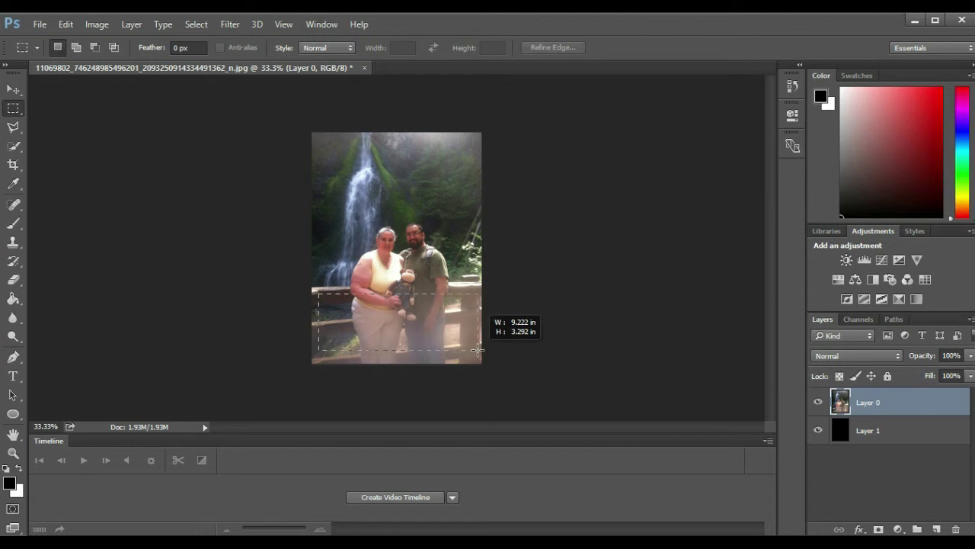
drag(477, 350, 480, 352)
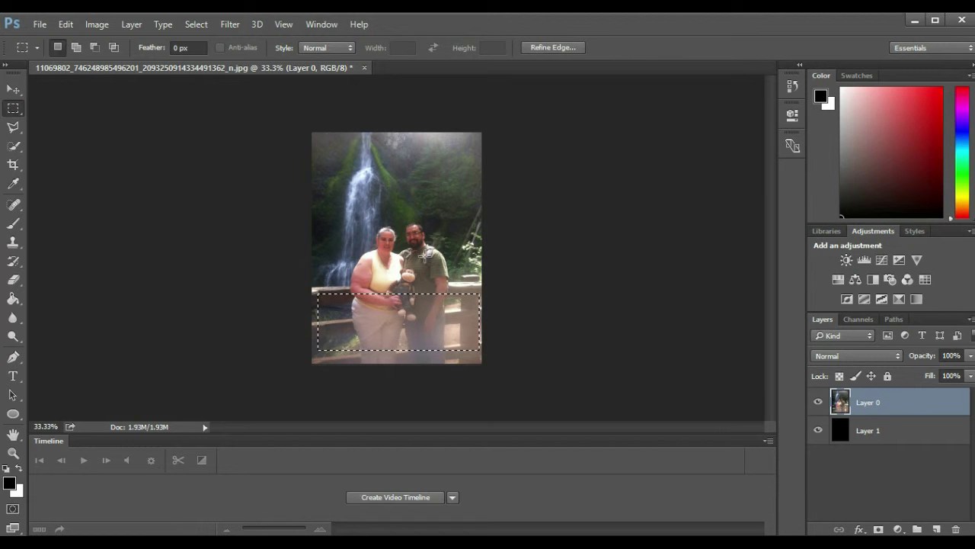
Step: Perspective-transform the selection into a trapezoid narrowing toward the top
click(195, 23)
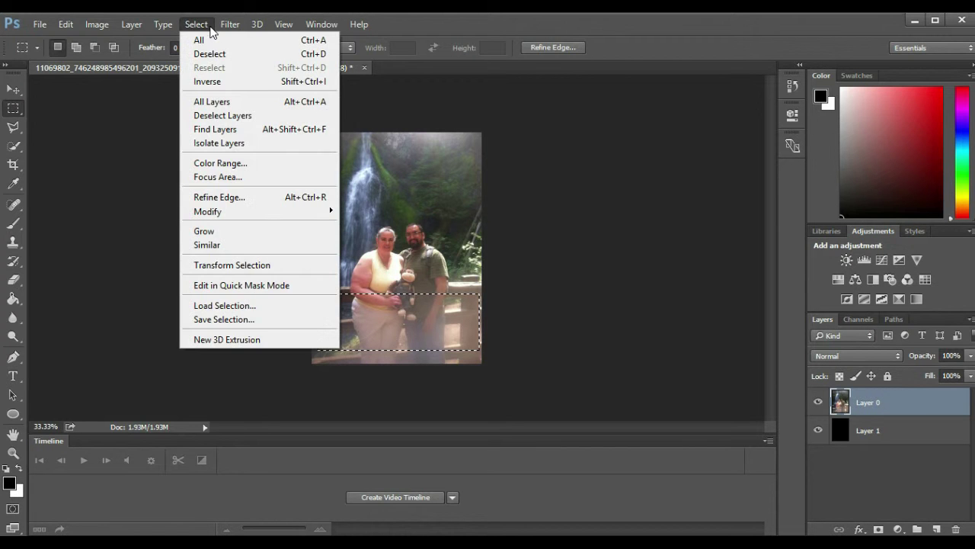
click(213, 265)
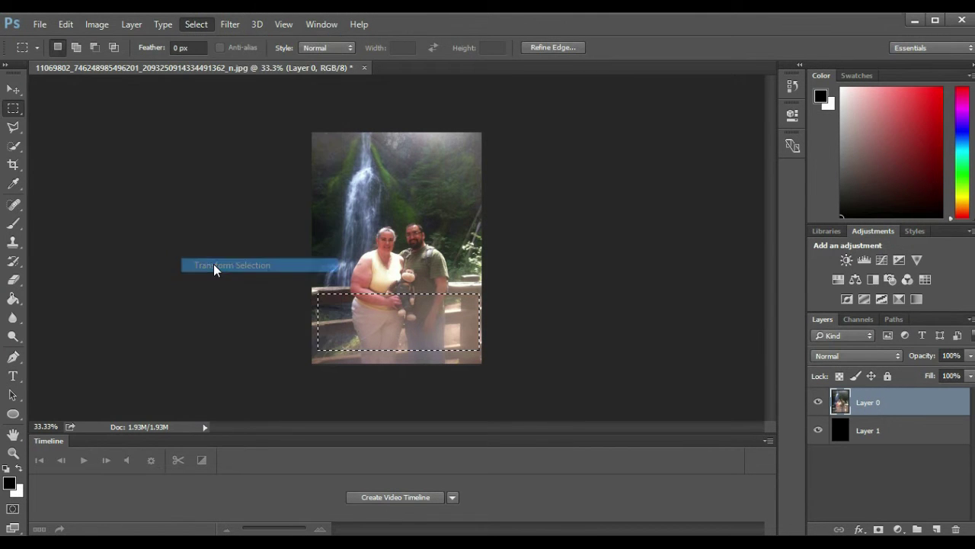
right_click(340, 317)
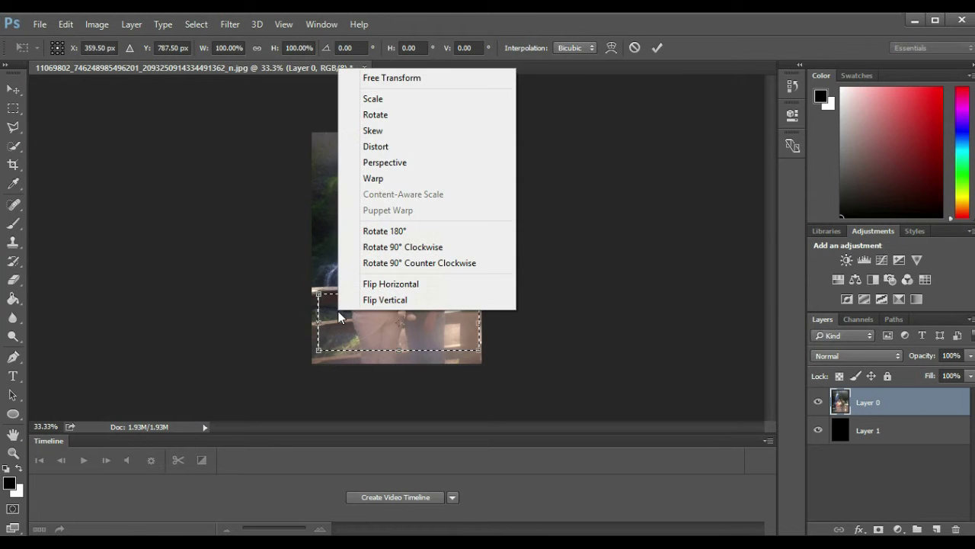
click(390, 162)
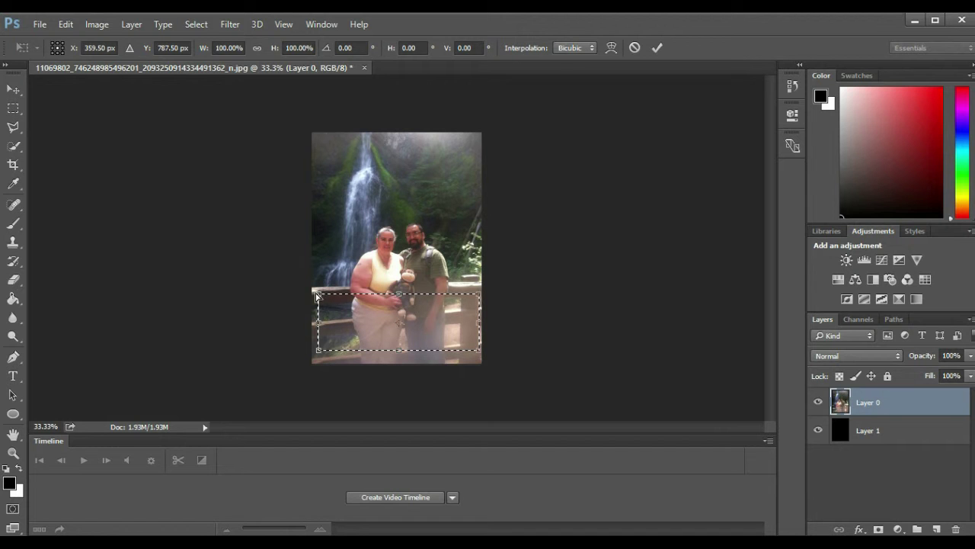
drag(318, 297, 339, 300)
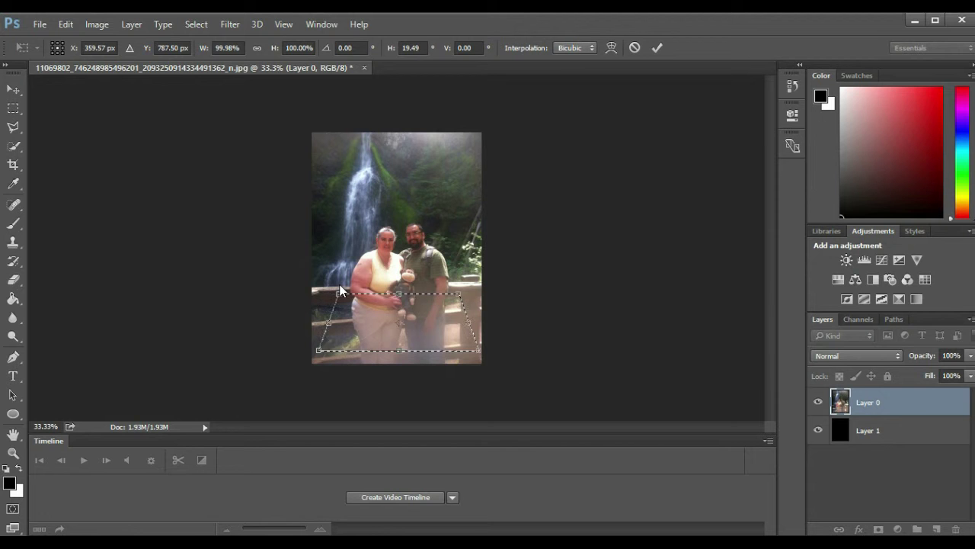
key(Return)
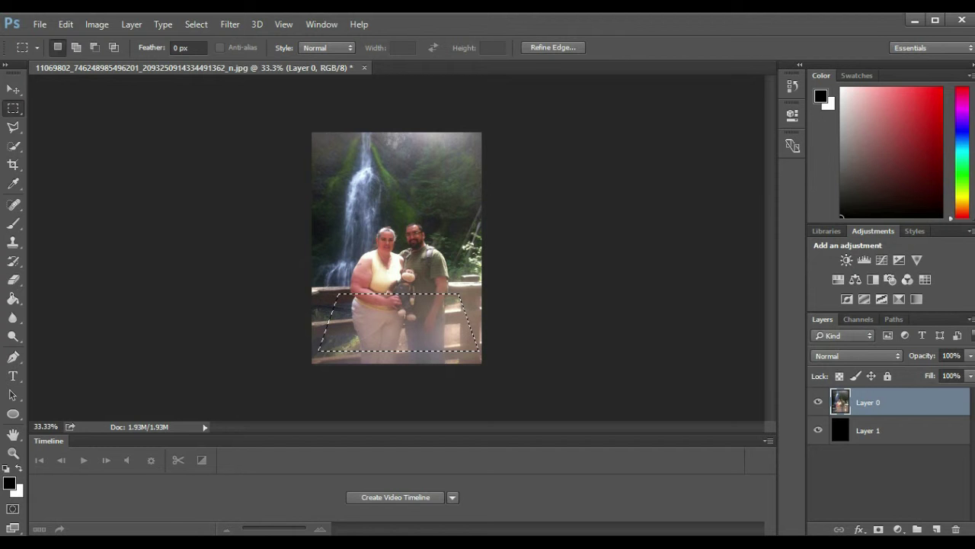
key(alt+Tab)
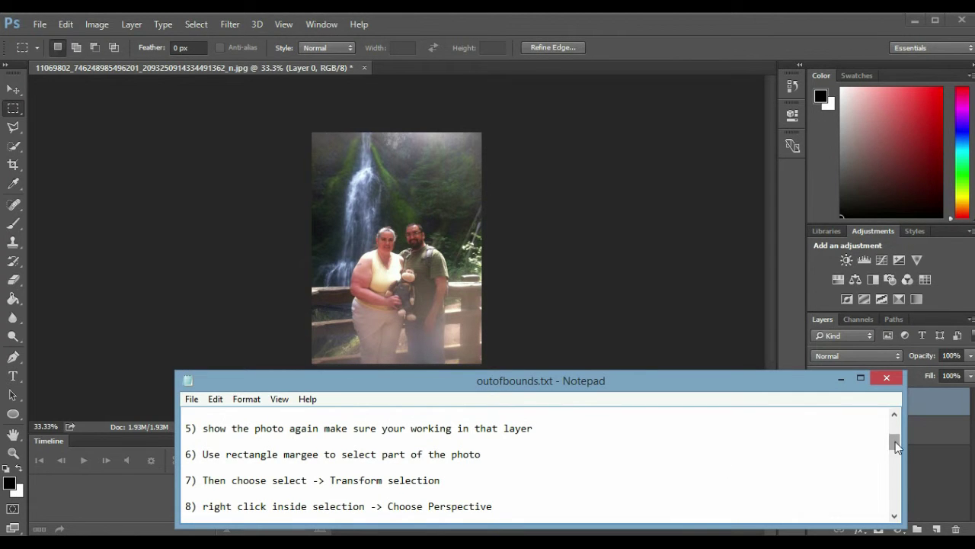
Step: Scroll the tutorial notes to steps 9–12, then minimize Notepad
drag(896, 441, 898, 458)
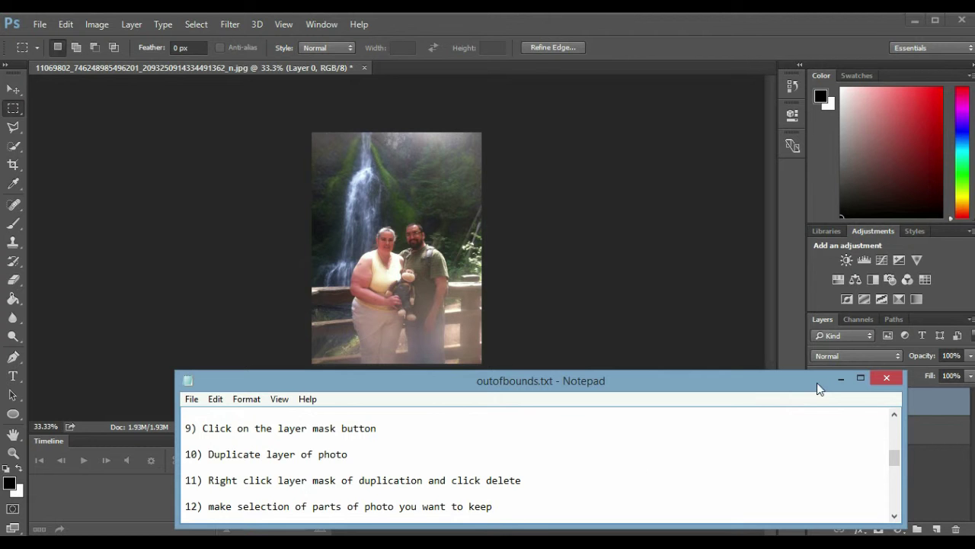
click(840, 379)
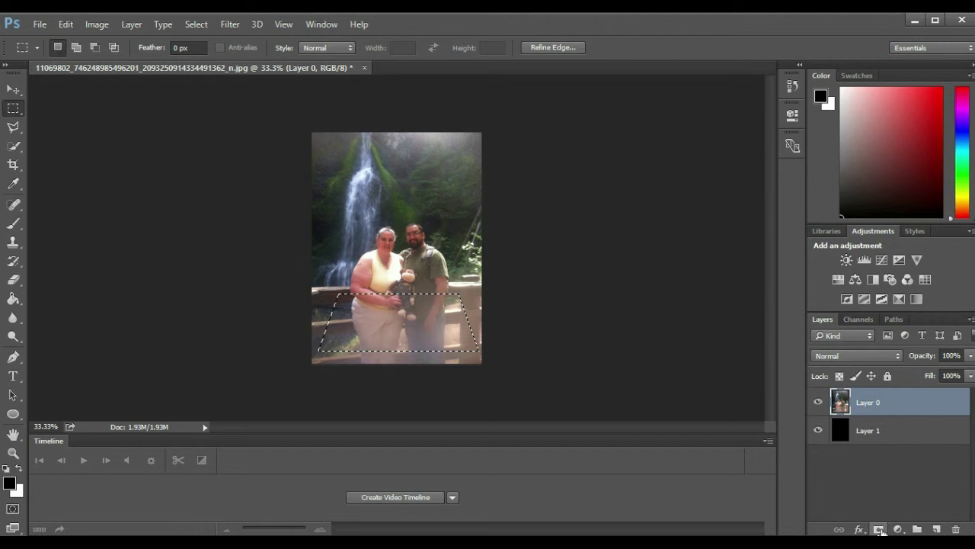
Step: Add a layer mask to Layer 0 from the trapezoid selection
click(879, 530)
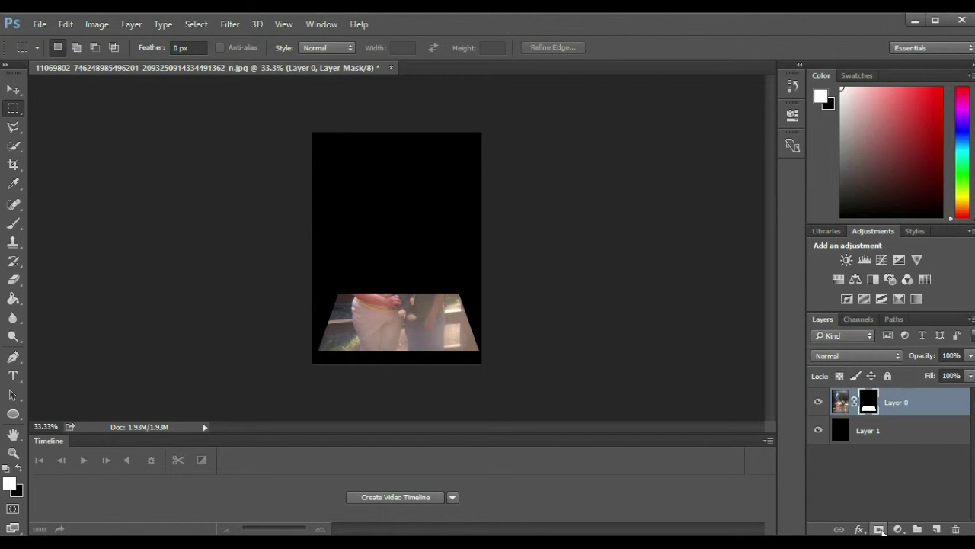
right_click(873, 409)
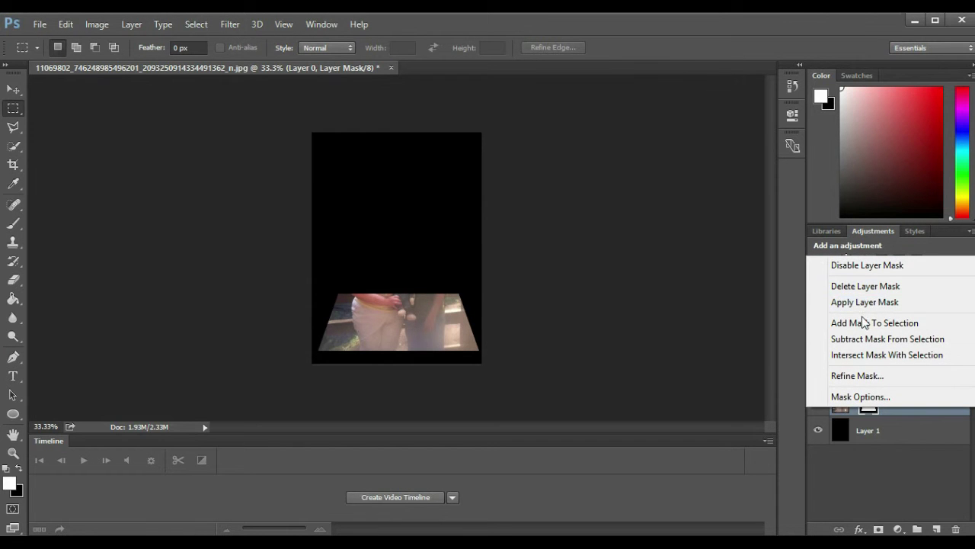
click(871, 476)
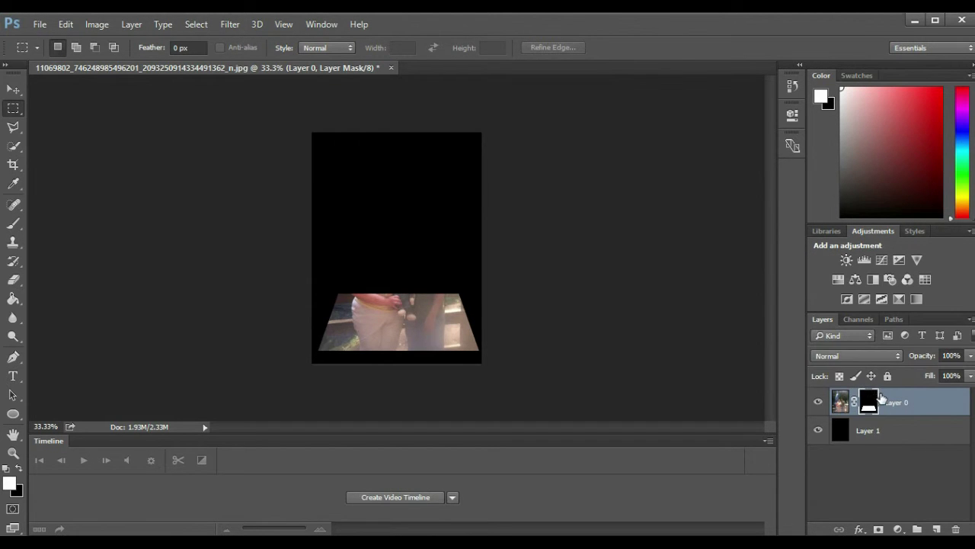
Step: Duplicate Layer 0 and delete the layer mask from Layer 0 copy
right_click(881, 393)
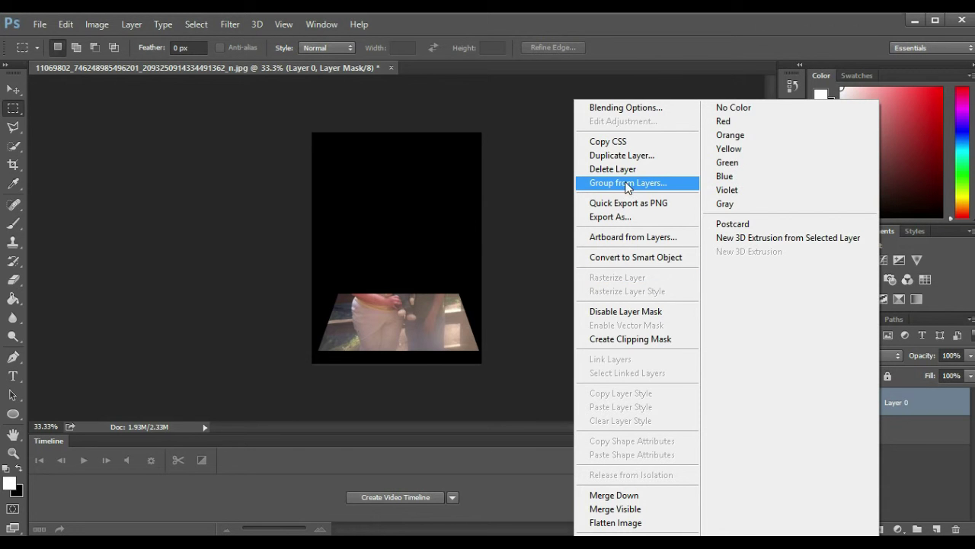
click(618, 155)
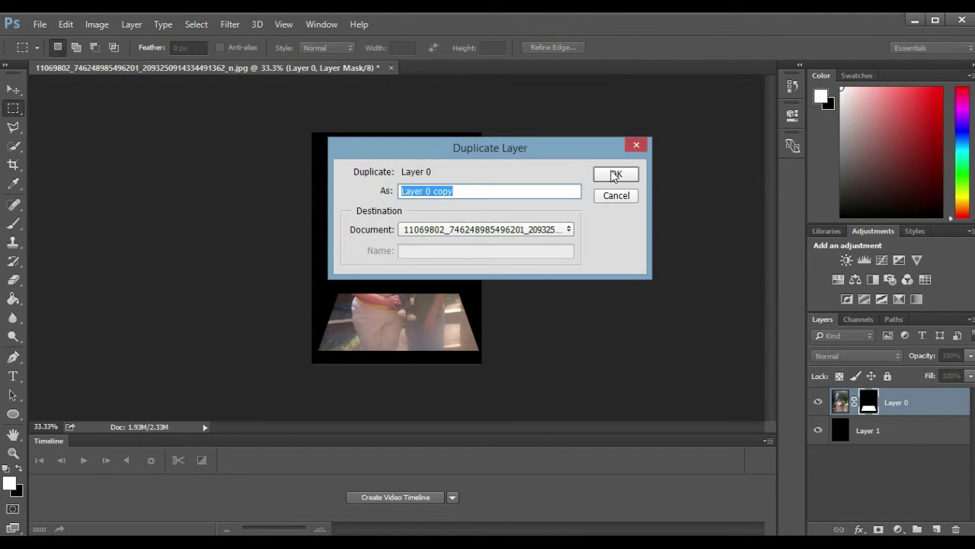
click(618, 175)
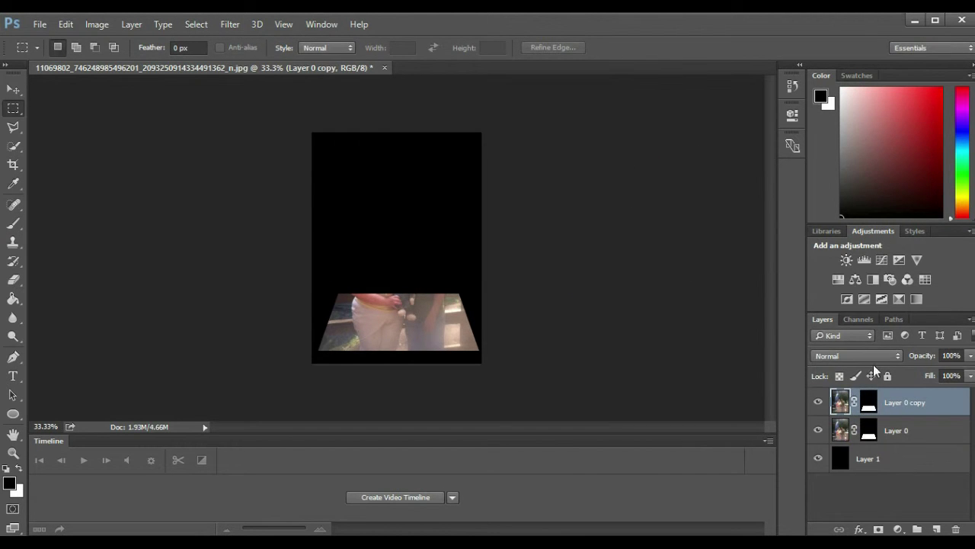
right_click(873, 401)
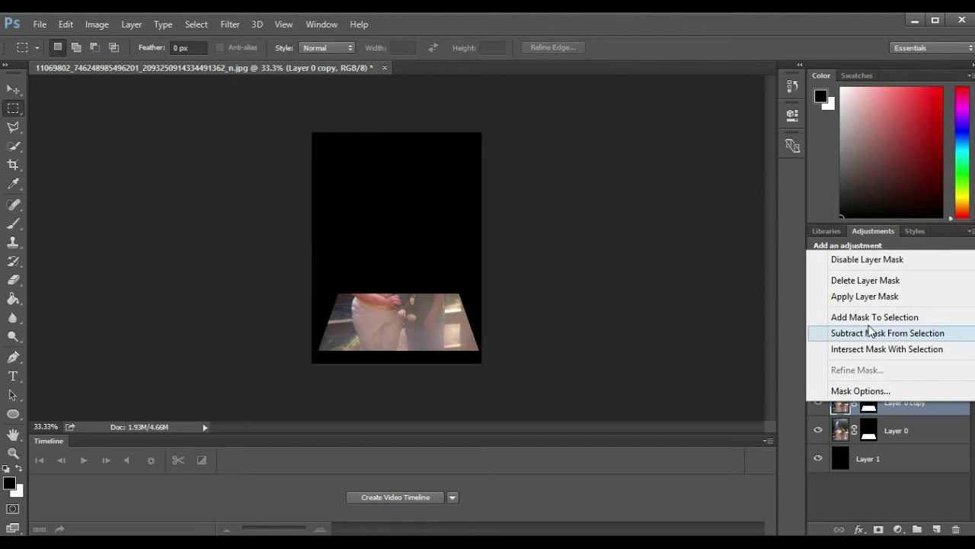
click(877, 281)
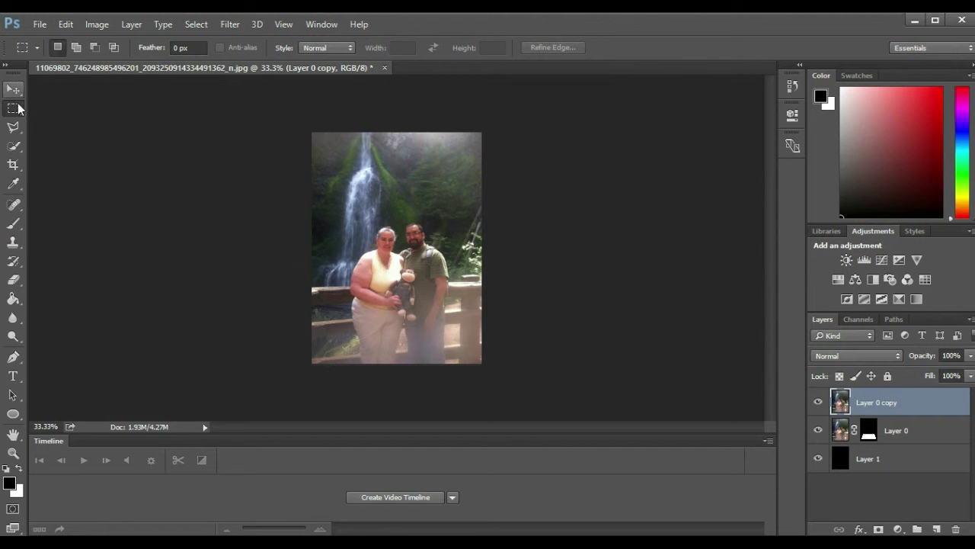
Step: Zoom in and place Polygonal Lasso points from the woman's trouser edge up her arm to her shoulder
click(13, 129)
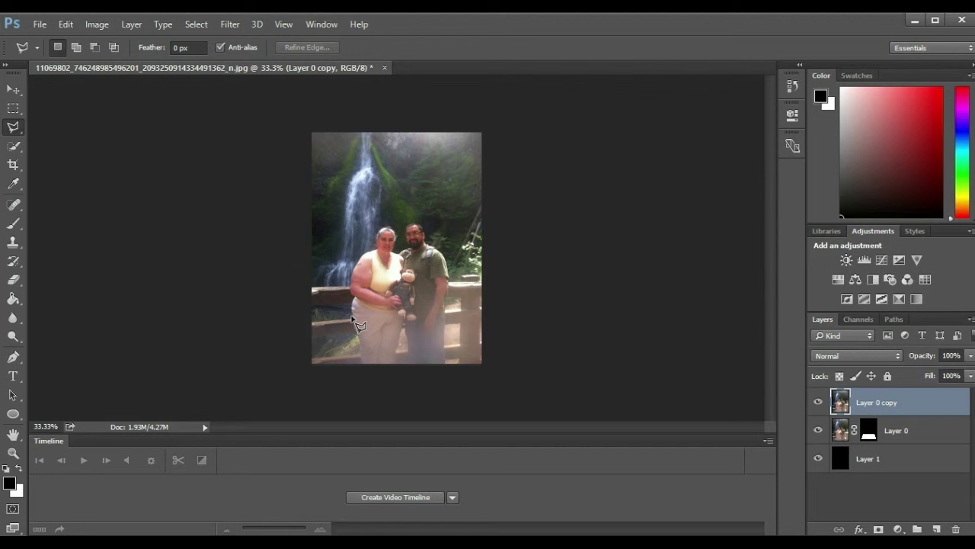
key(ctrl+plus)
key(ctrl+plus)
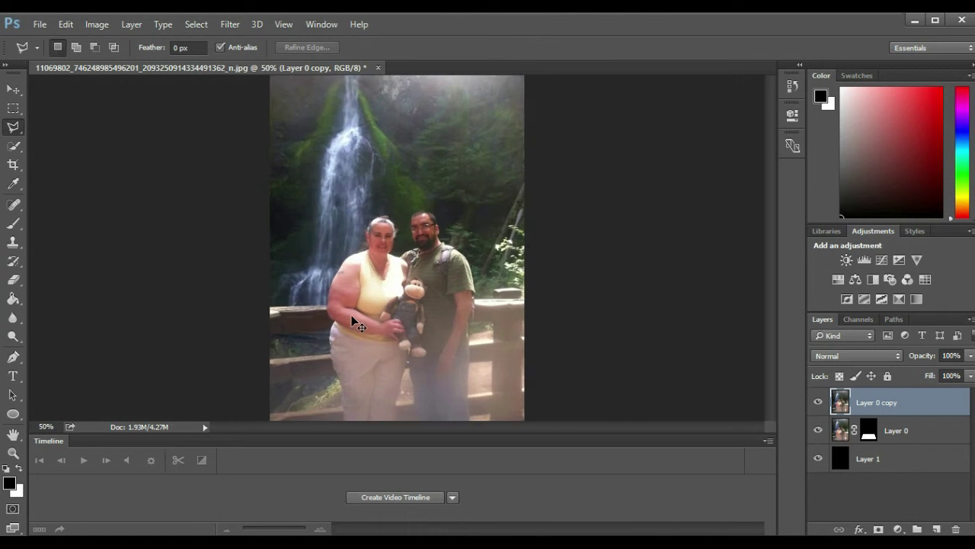
key(ctrl+plus)
key(ctrl+plus)
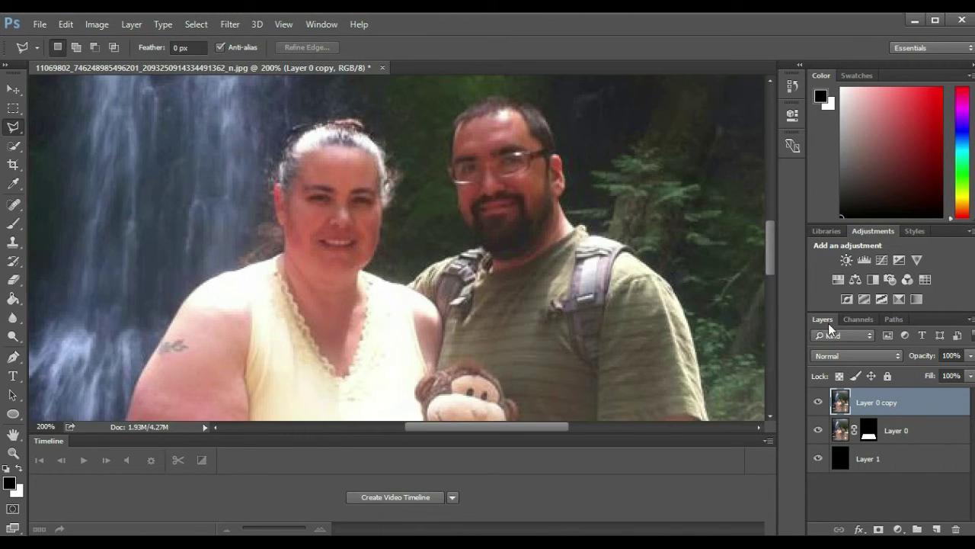
drag(769, 251, 781, 320)
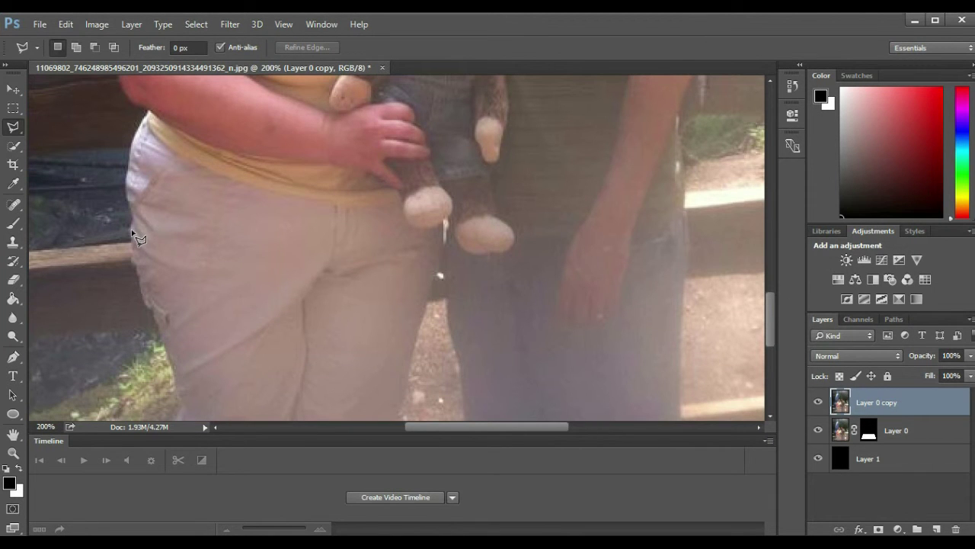
click(128, 176)
click(142, 112)
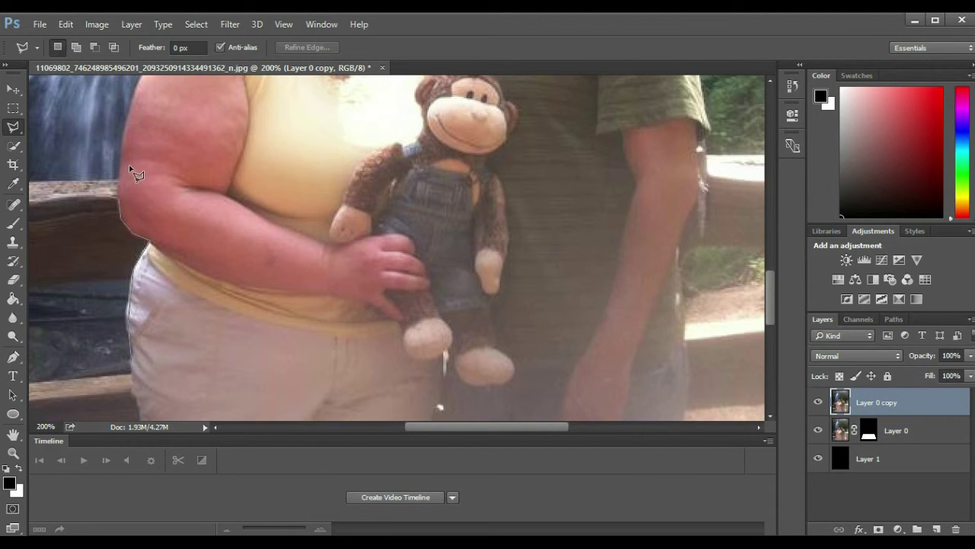
click(122, 147)
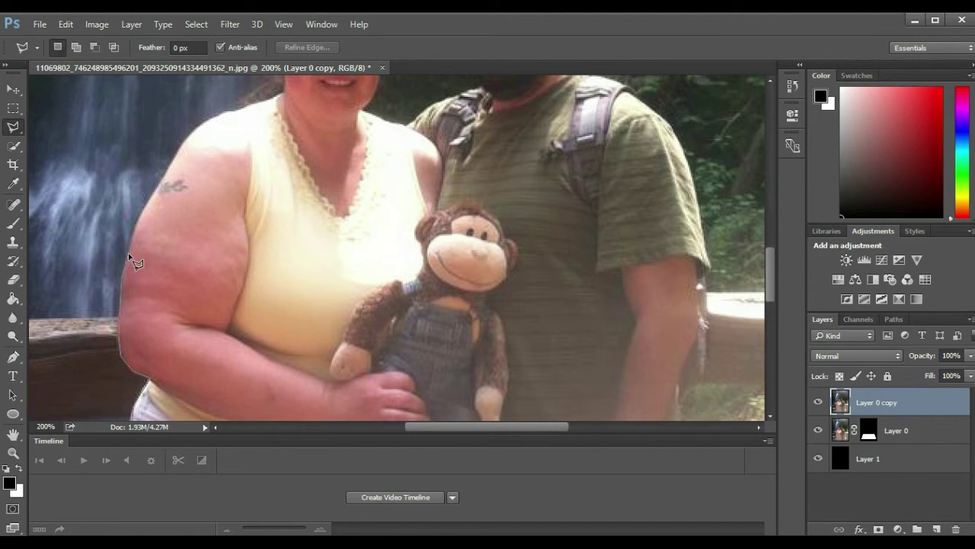
click(141, 220)
click(188, 142)
click(233, 113)
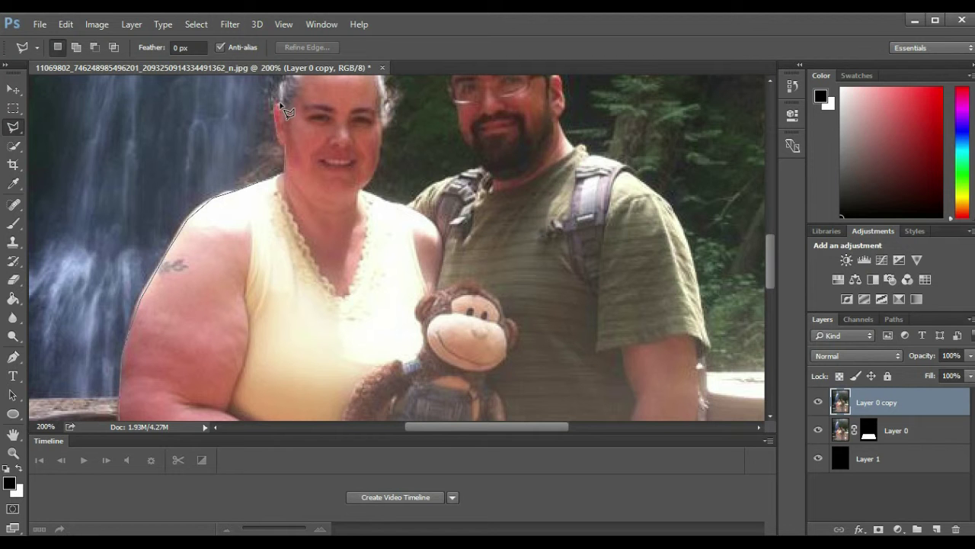
Step: Continue the lasso across the woman's neckline and up the man's left cheek to his head
scroll(294, 84, up, 1)
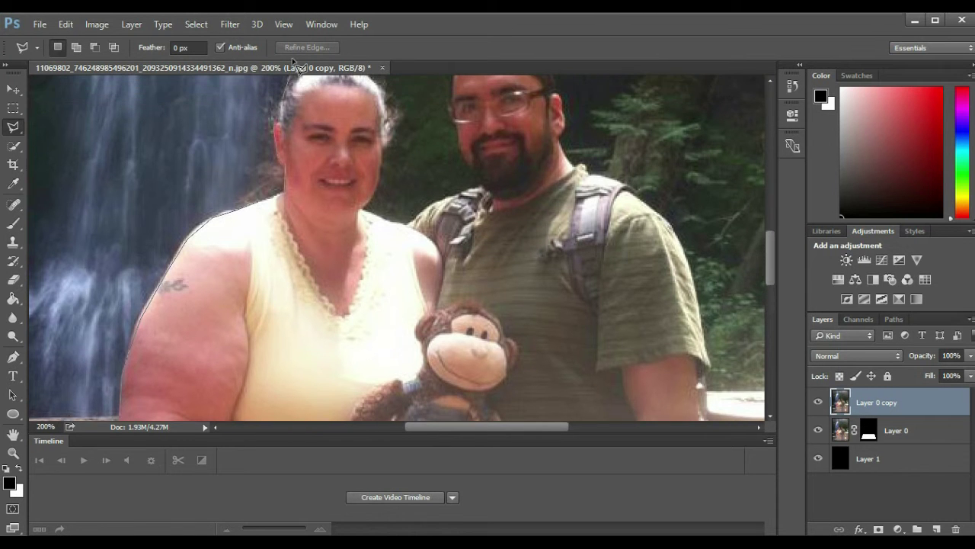
scroll(293, 99, up, 1)
scroll(296, 122, up, 1)
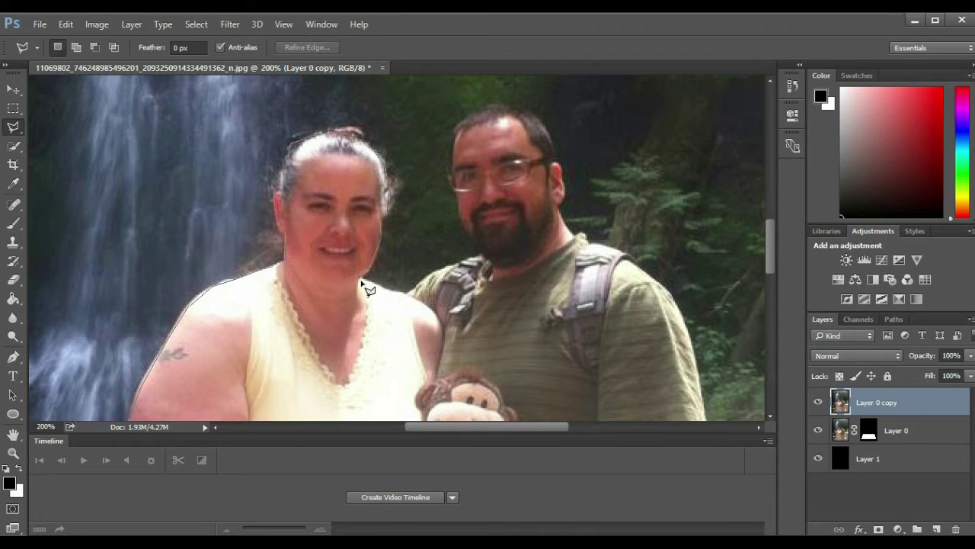
click(388, 292)
click(453, 131)
click(472, 112)
scroll(689, 84, up, 1)
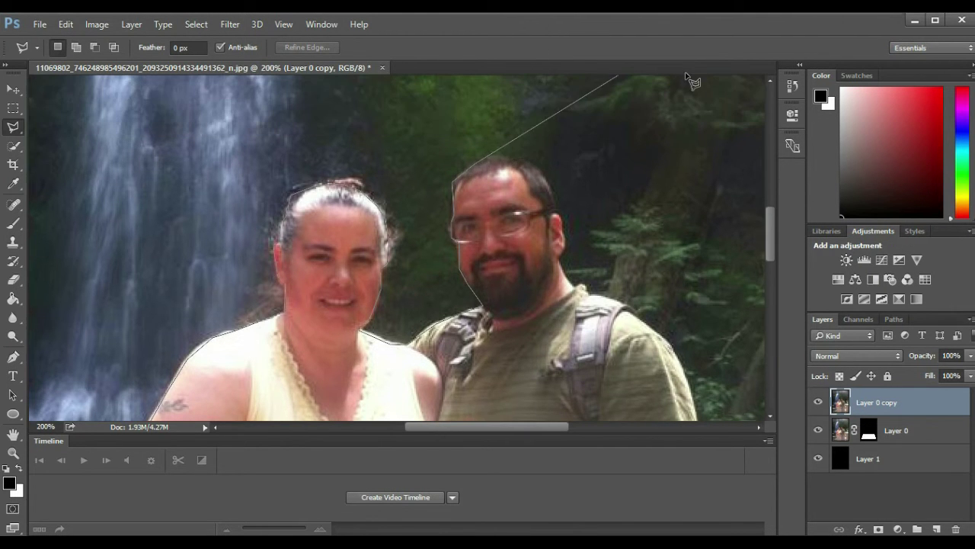
Step: Trace lasso points over the man's hair, past his ear and neck to his shoulder
scroll(689, 84, up, 1)
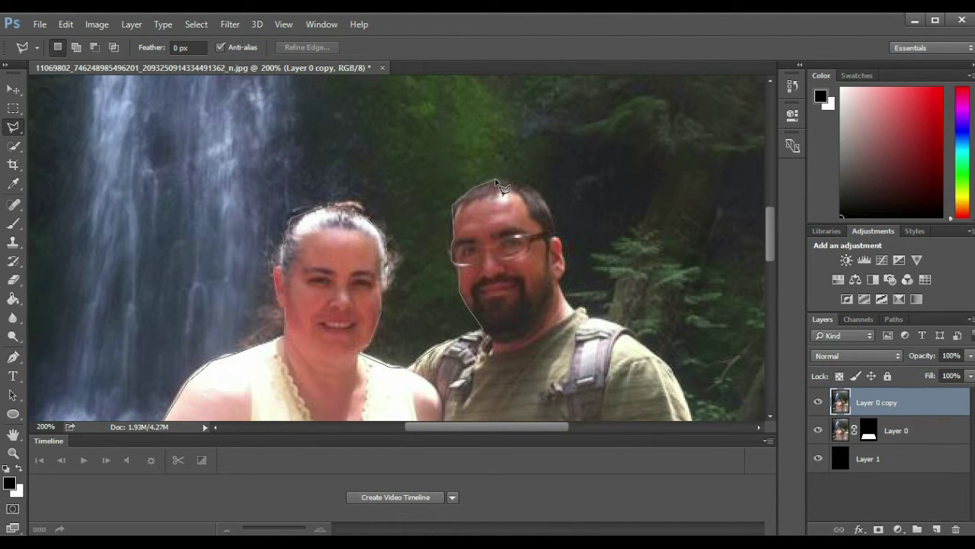
click(528, 185)
click(540, 198)
click(575, 311)
click(595, 321)
click(636, 339)
Step: Extend the outline down the man's arm, fix a stray point, and close it at the hips
click(692, 413)
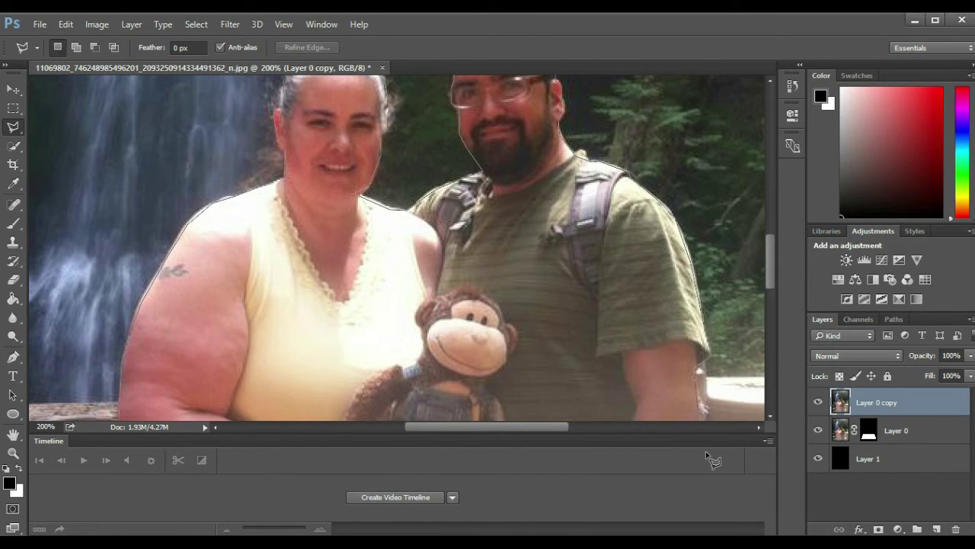
key(BackSpace)
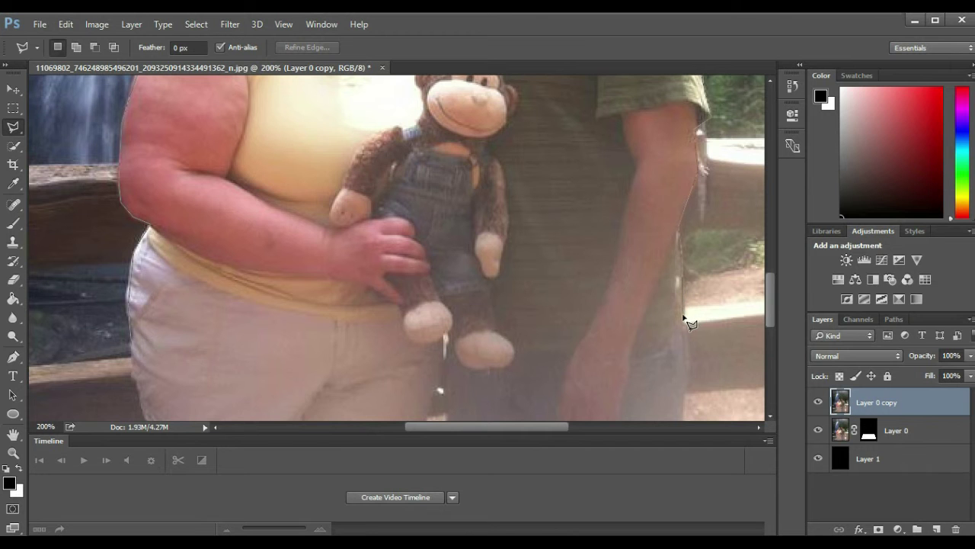
click(684, 319)
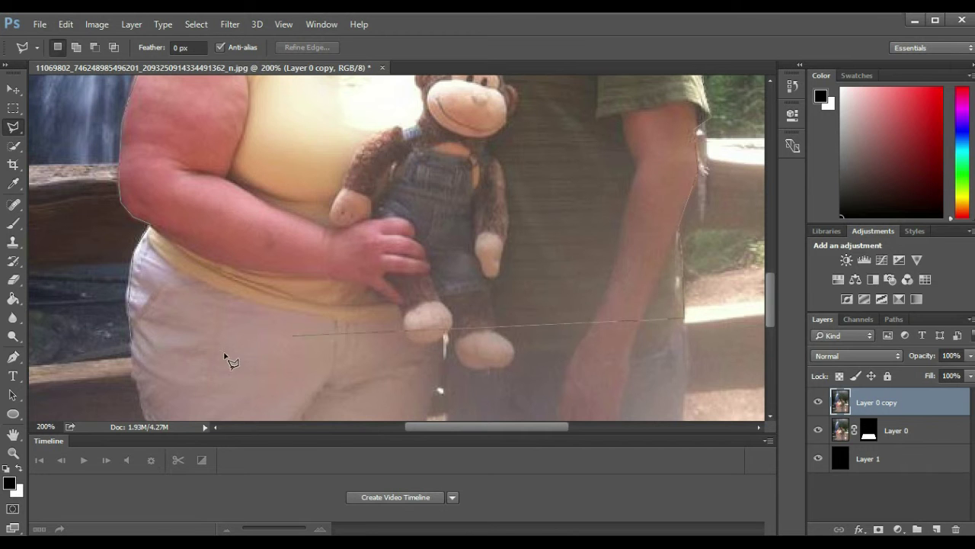
click(134, 348)
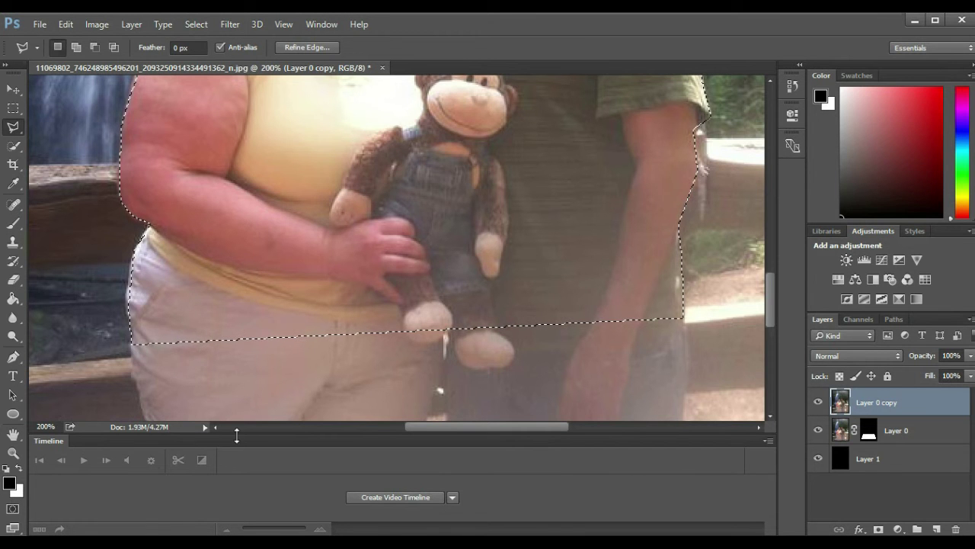
Step: Apply a 2-pixel feather to the couple's selection via Select > Modify > Feather
click(393, 531)
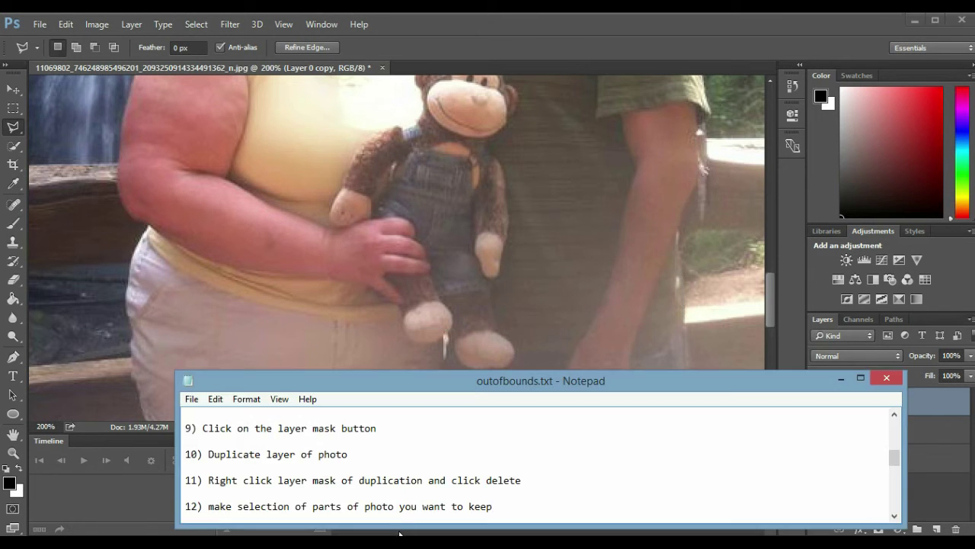
scroll(492, 508, down, 2)
scroll(491, 508, down, 1)
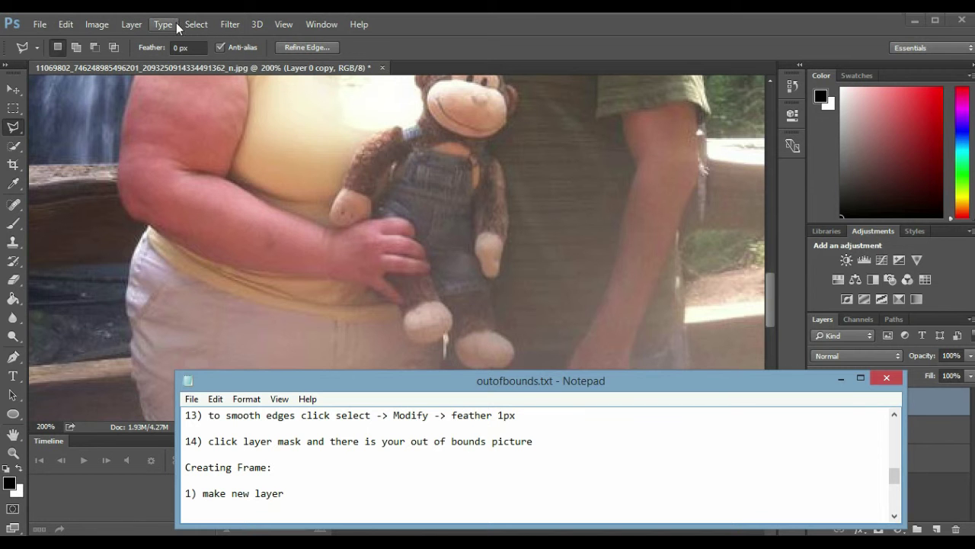
click(196, 24)
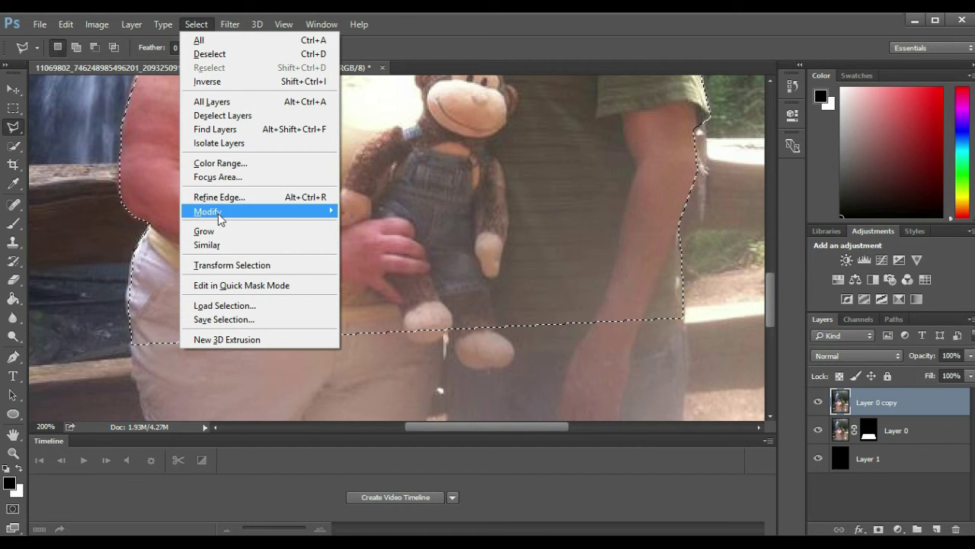
mouse_move(207, 211)
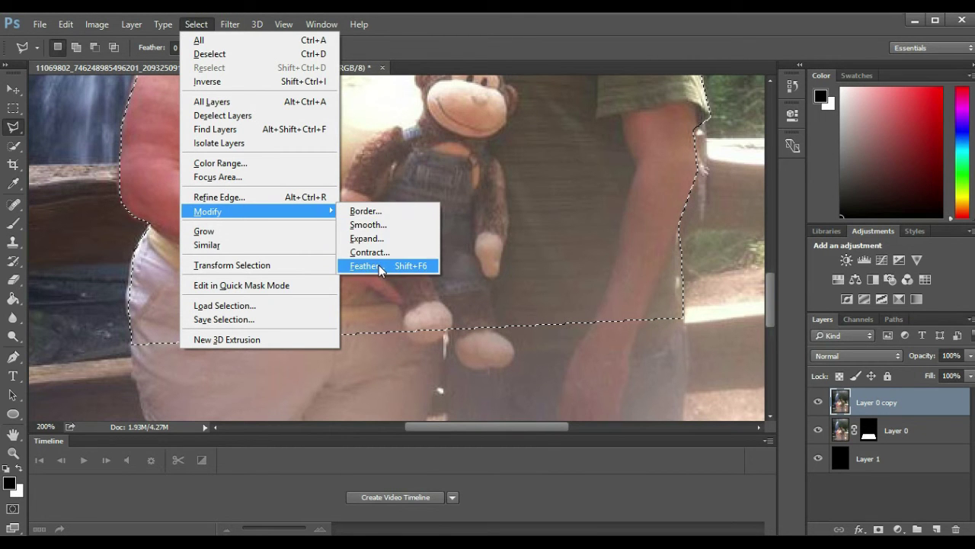
click(379, 265)
text(2)
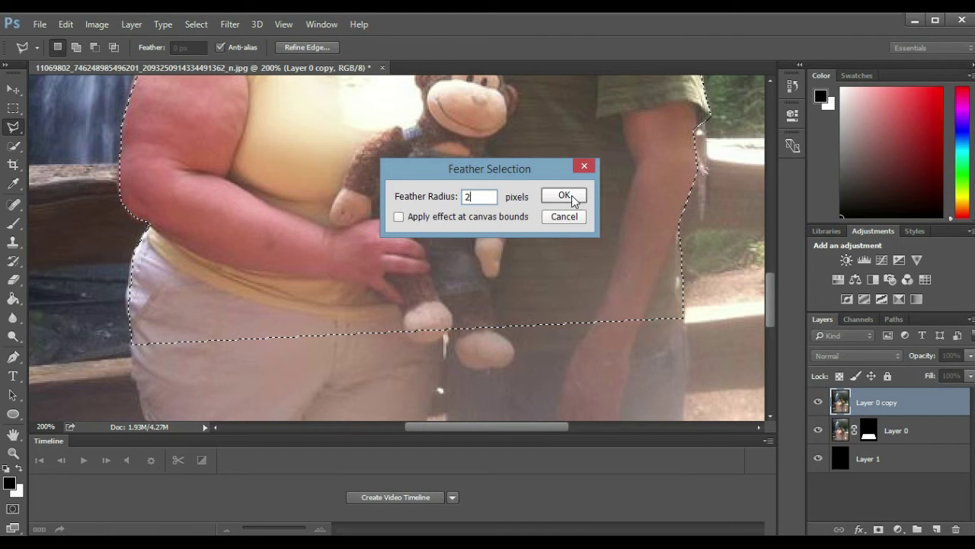
click(565, 196)
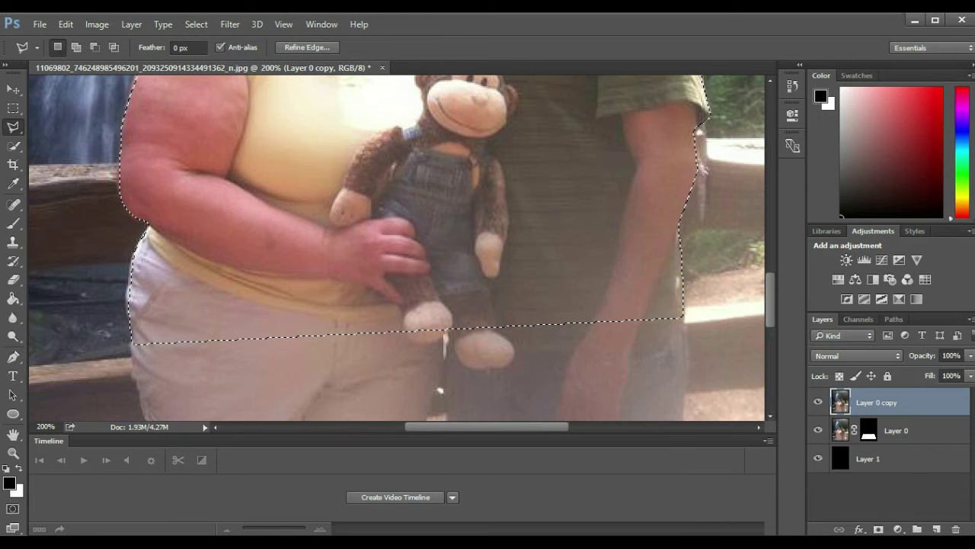
key(alt+Tab)
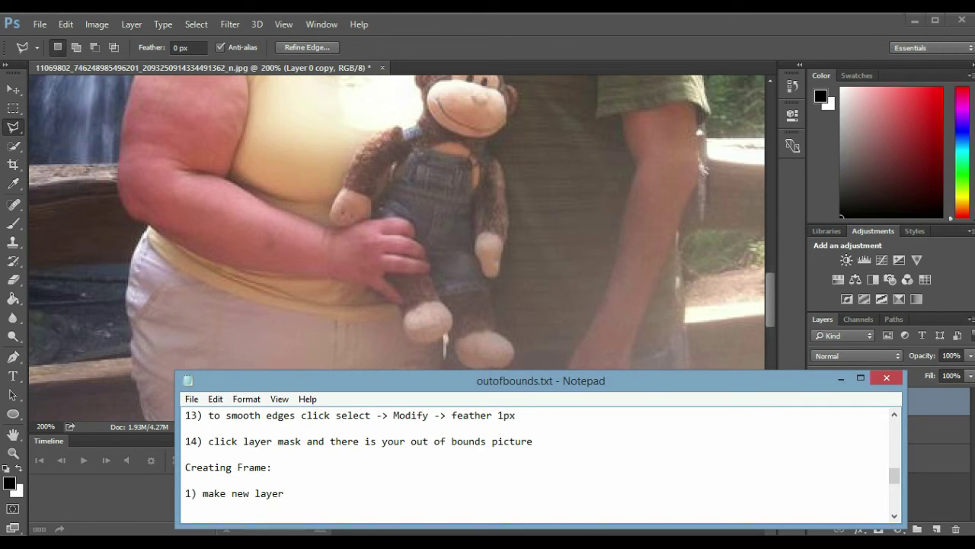
key(alt+Tab)
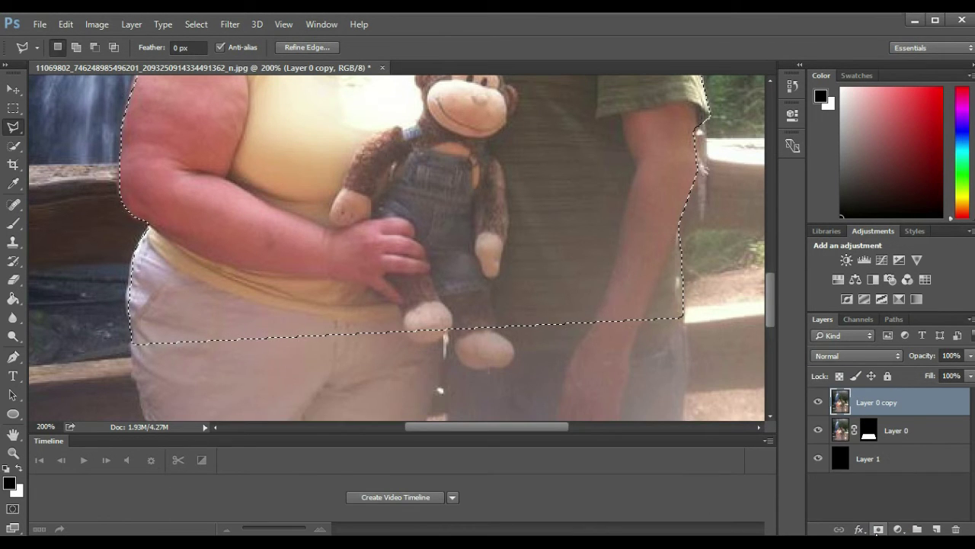
Step: Mask Layer 0 copy to the feathered couple selection and zoom out to view the whole image
click(877, 530)
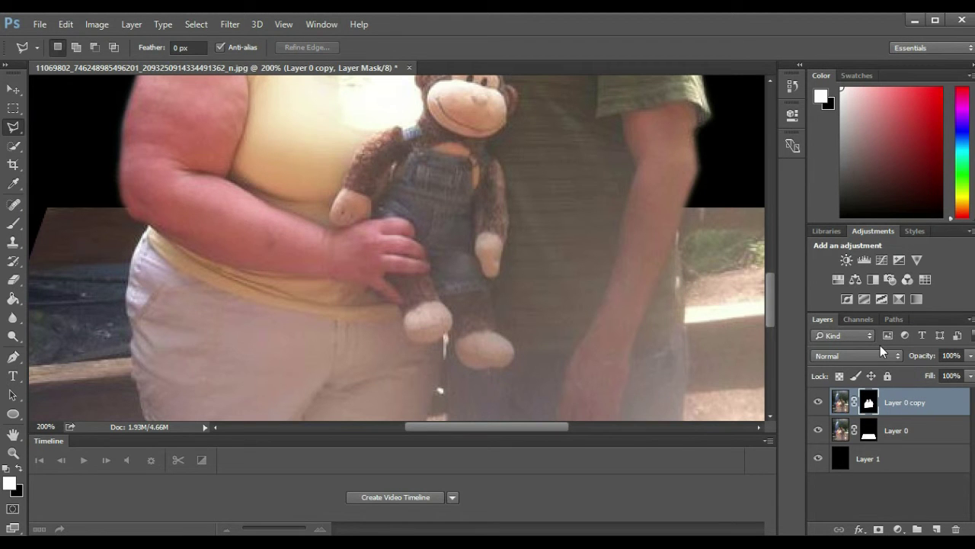
key(ctrl+minus)
key(ctrl+minus)
mouse_move(771, 269)
mouse_down()
mouse_move(762, 238)
mouse_move(766, 264)
mouse_up()
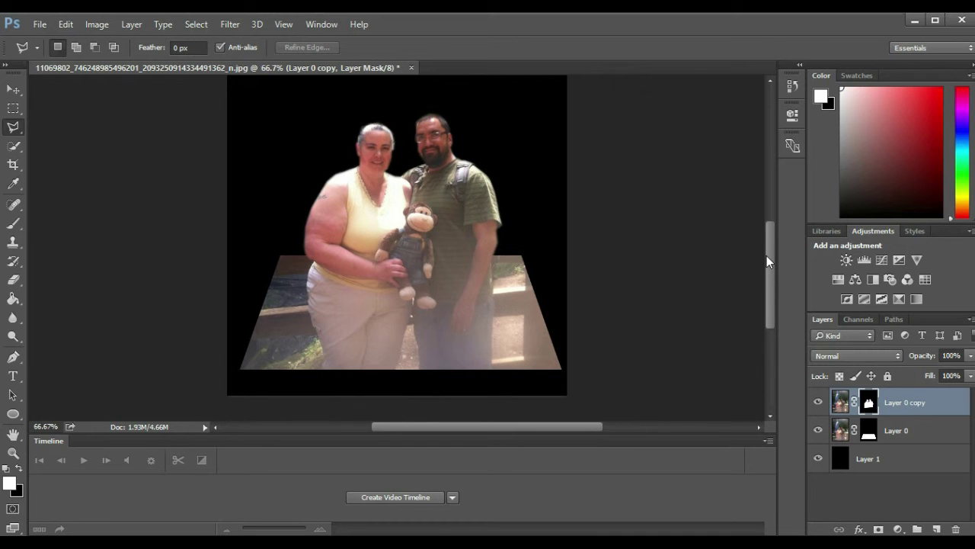
key(alt+Tab)
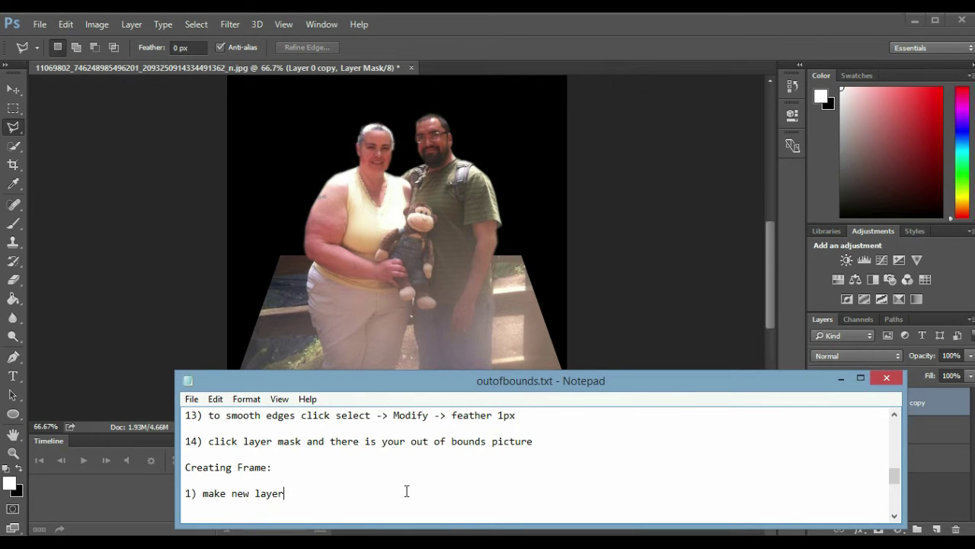
scroll(407, 492, down, 2)
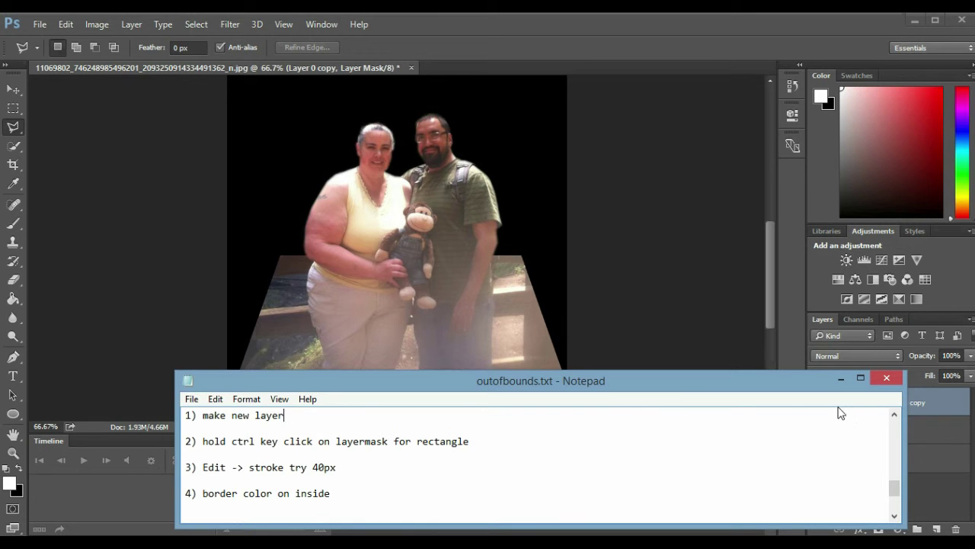
click(941, 477)
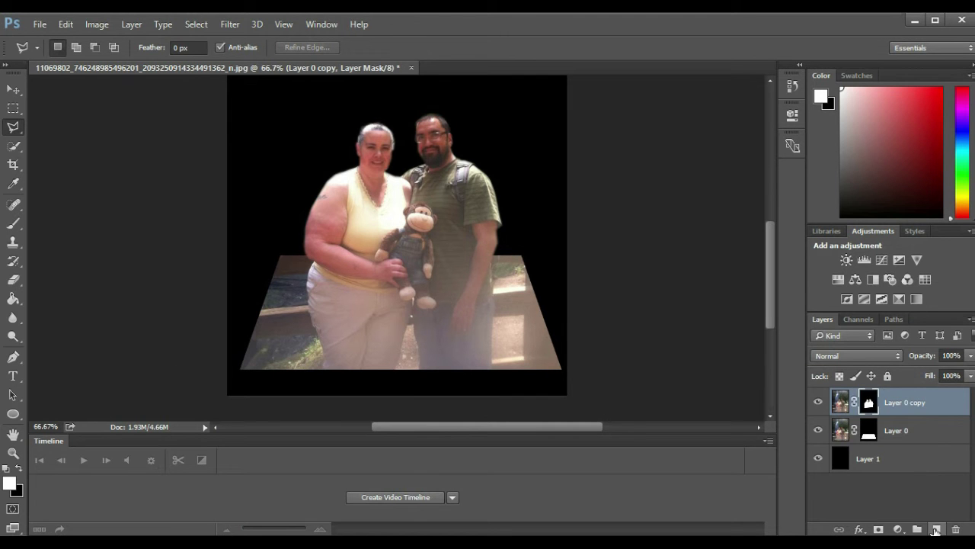
Step: Add a new empty layer and load the trapezoid selection from Layer 0's mask
click(936, 529)
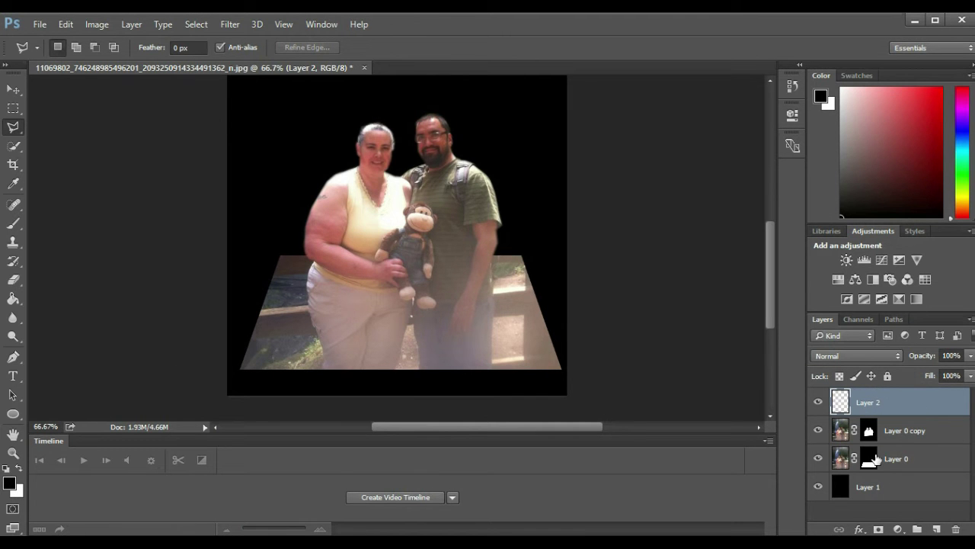
click(875, 458)
drag(913, 465, 870, 462)
ctrl+click(870, 461)
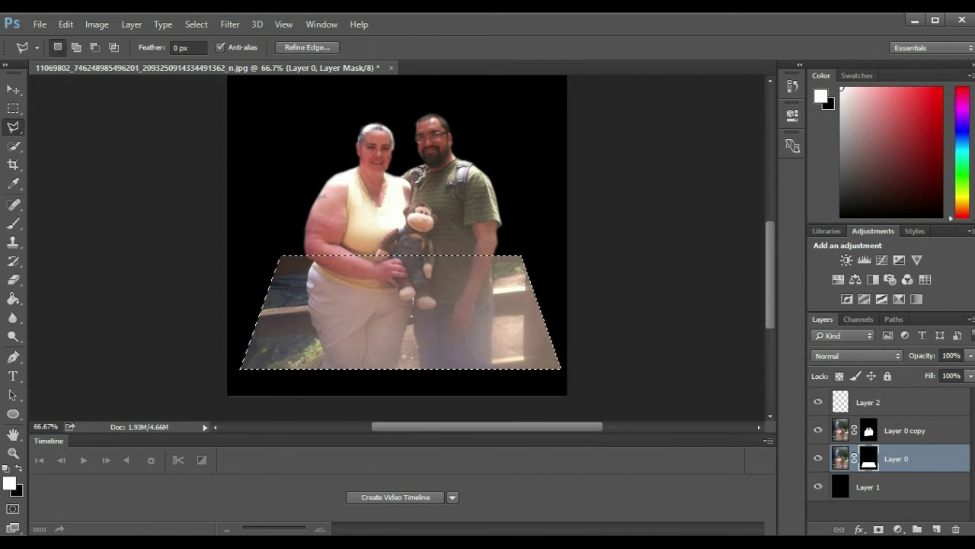
key(alt+Tab)
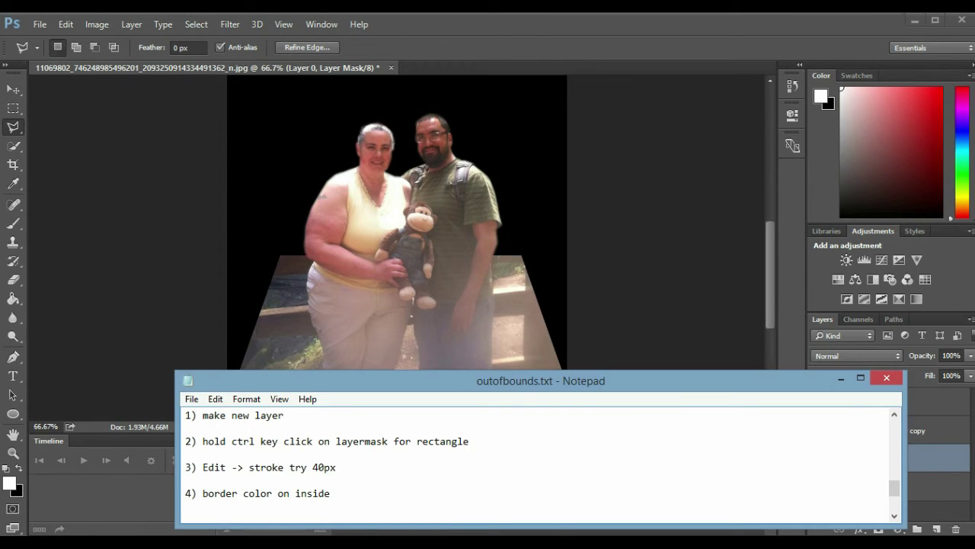
key(alt+Tab)
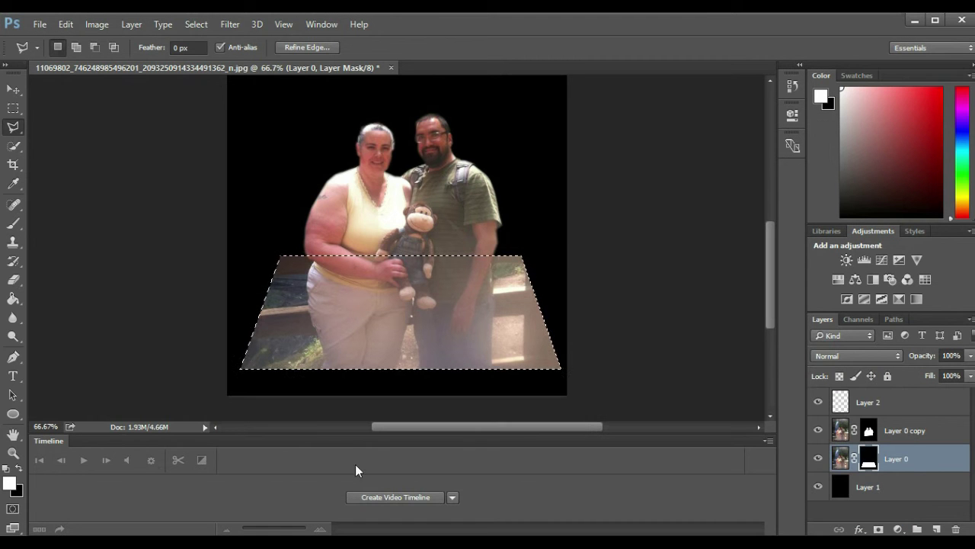
Step: Stroke the trapezoid selection with a 35 px white stroke placed Inside
click(65, 24)
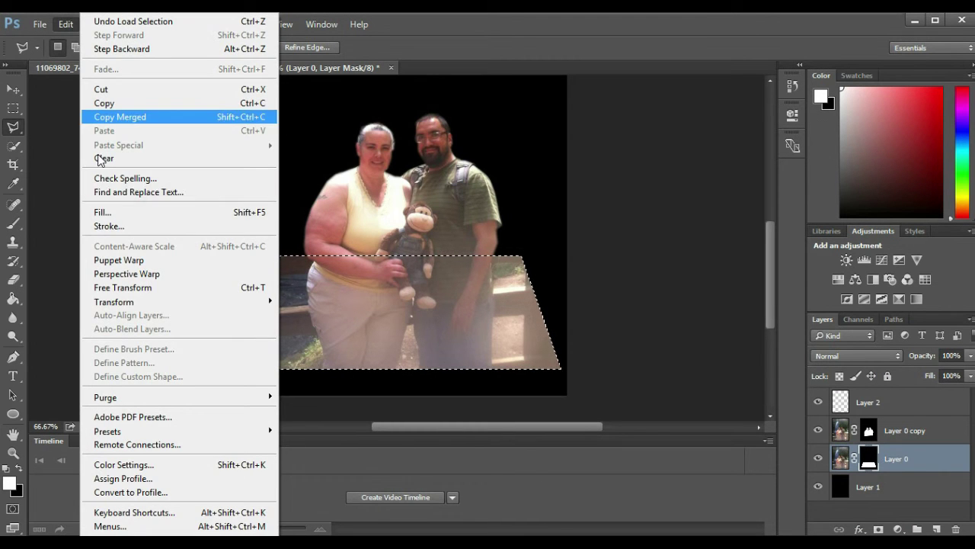
click(124, 227)
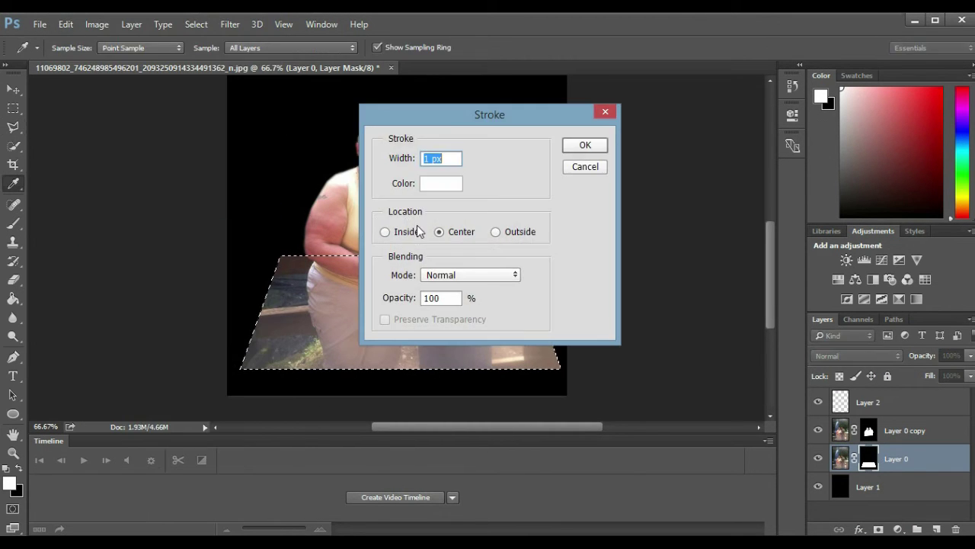
text(40)
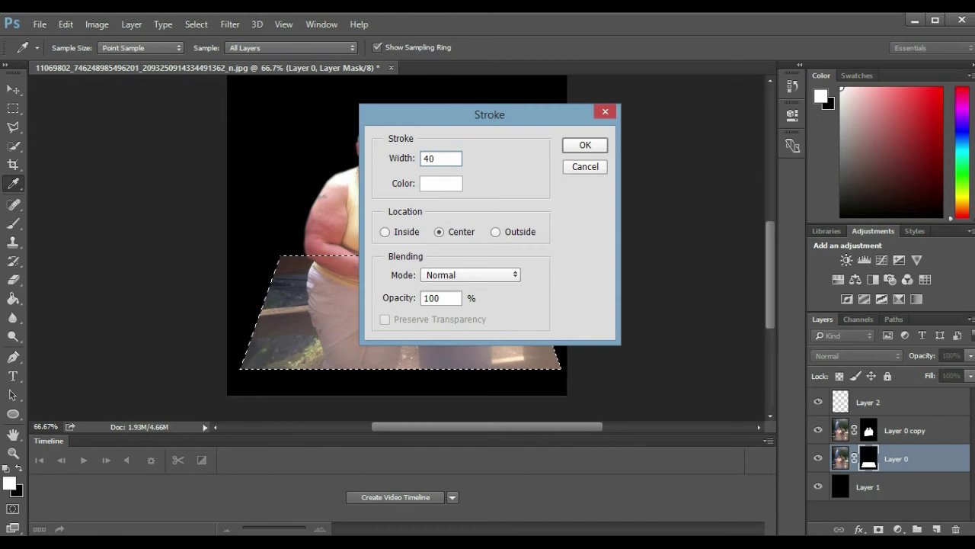
key(BackSpace)
key(BackSpace)
text(35)
click(446, 183)
click(613, 151)
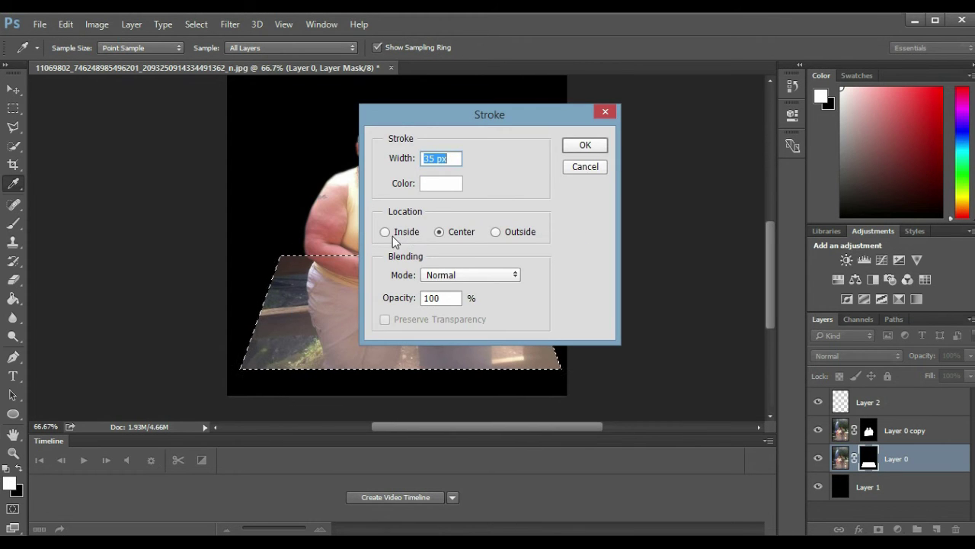
click(385, 235)
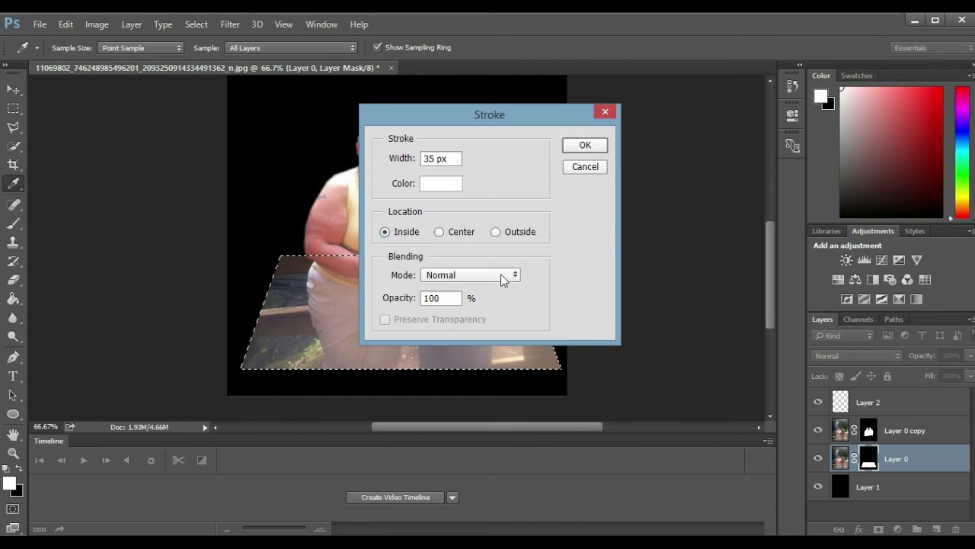
click(580, 146)
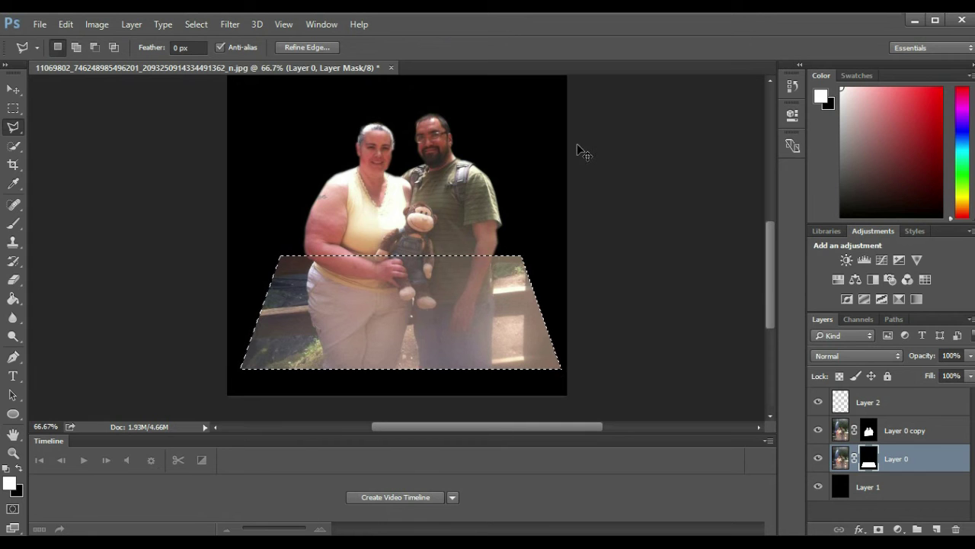
click(891, 407)
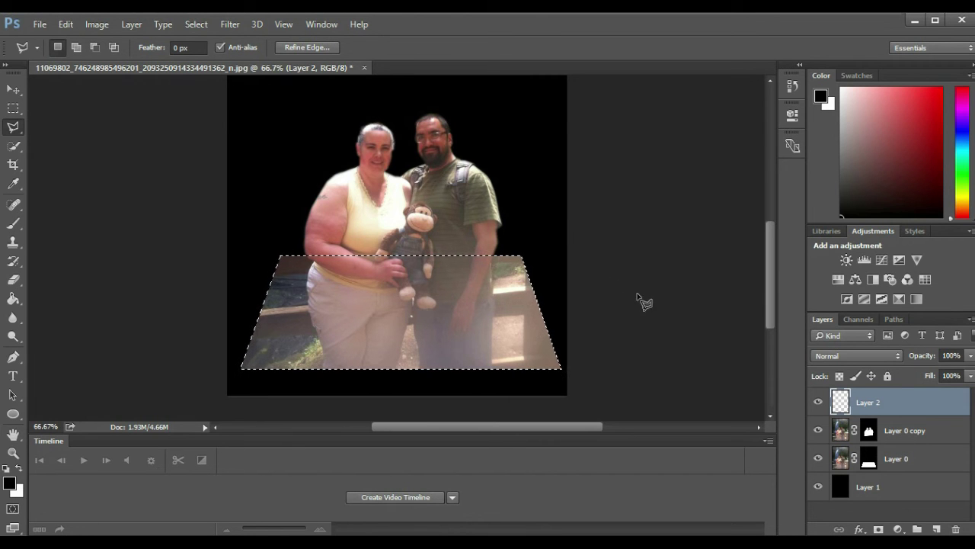
click(71, 24)
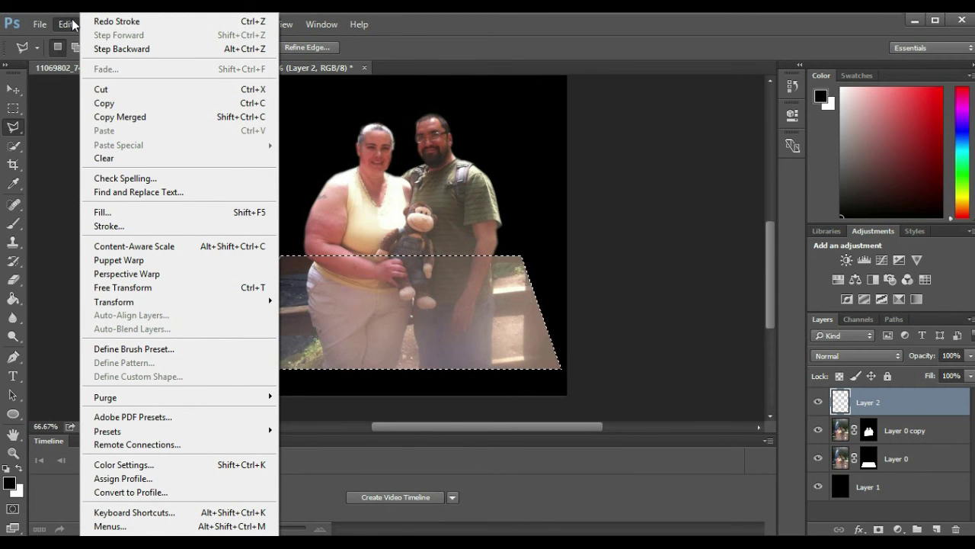
click(111, 225)
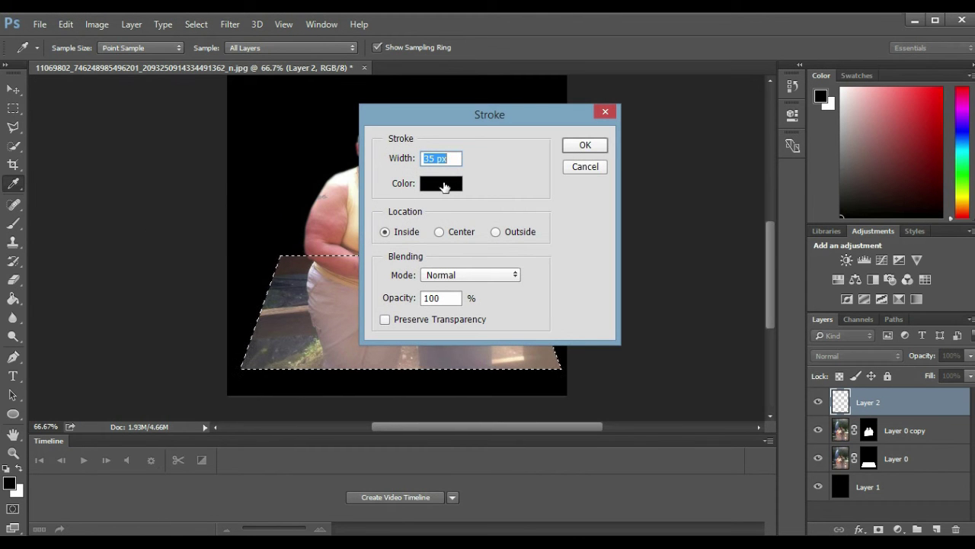
click(446, 185)
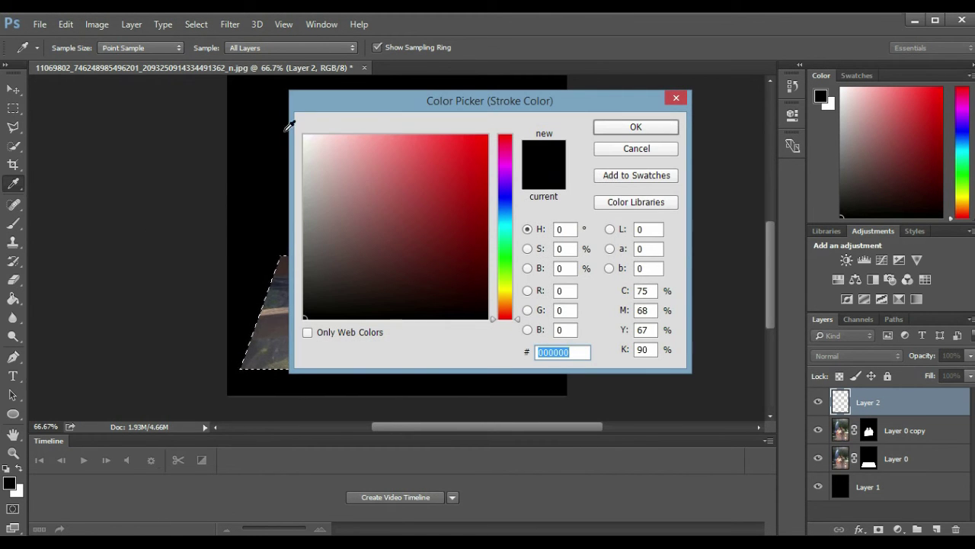
click(305, 136)
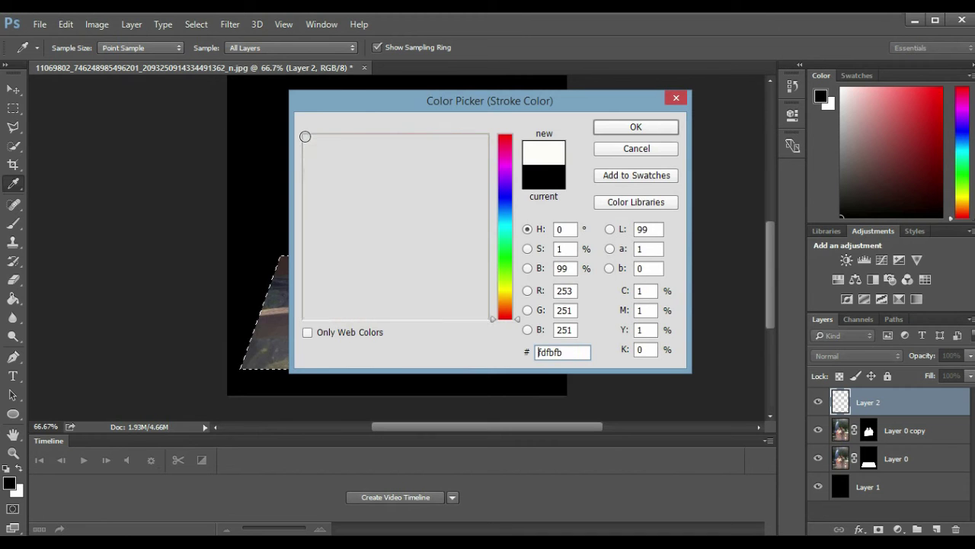
click(628, 131)
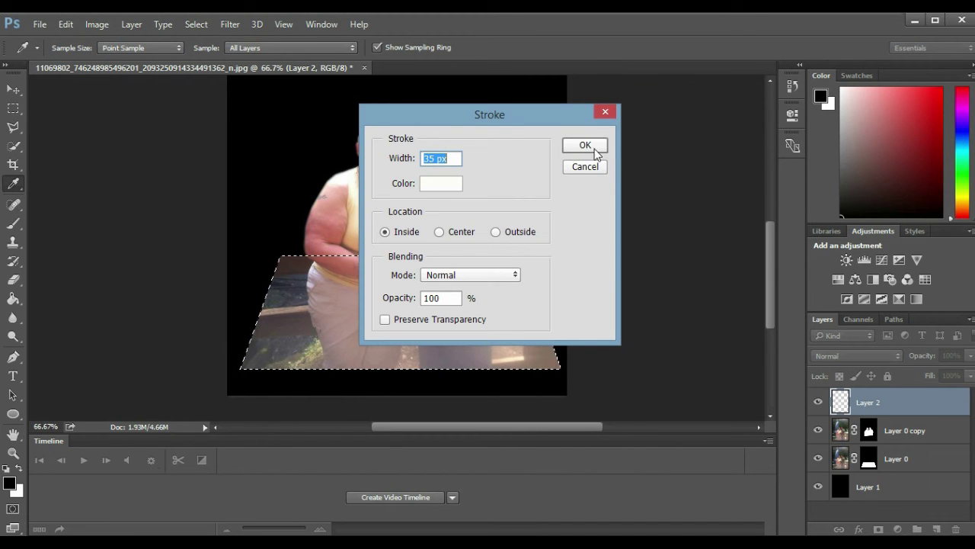
click(585, 145)
key(l)
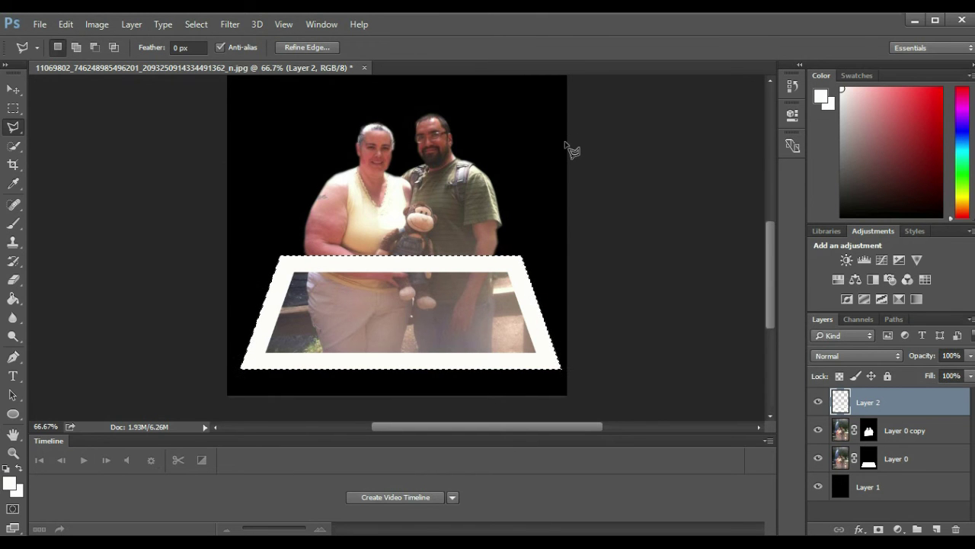
key(ctrl+z)
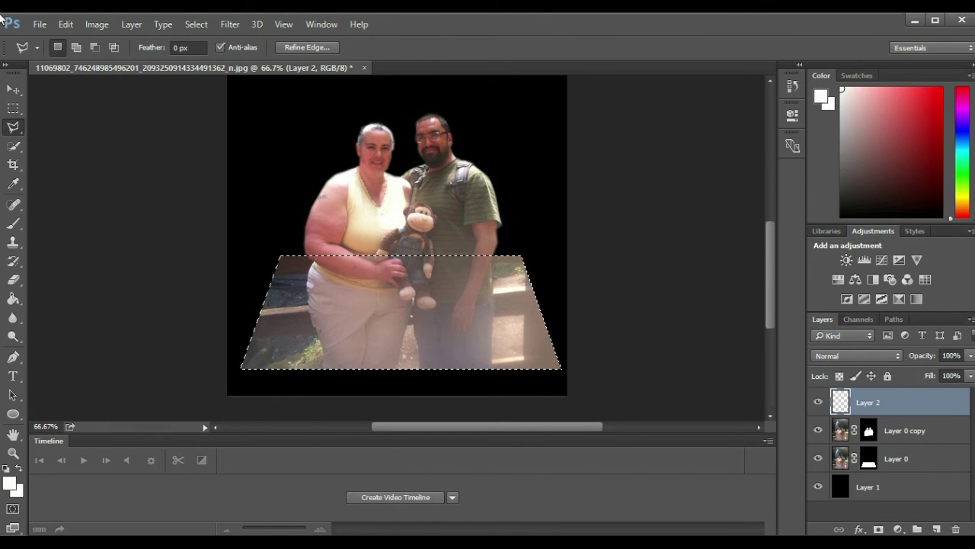
Step: Try a 15 px white stroke on the trapezoid selection, then undo it
click(65, 25)
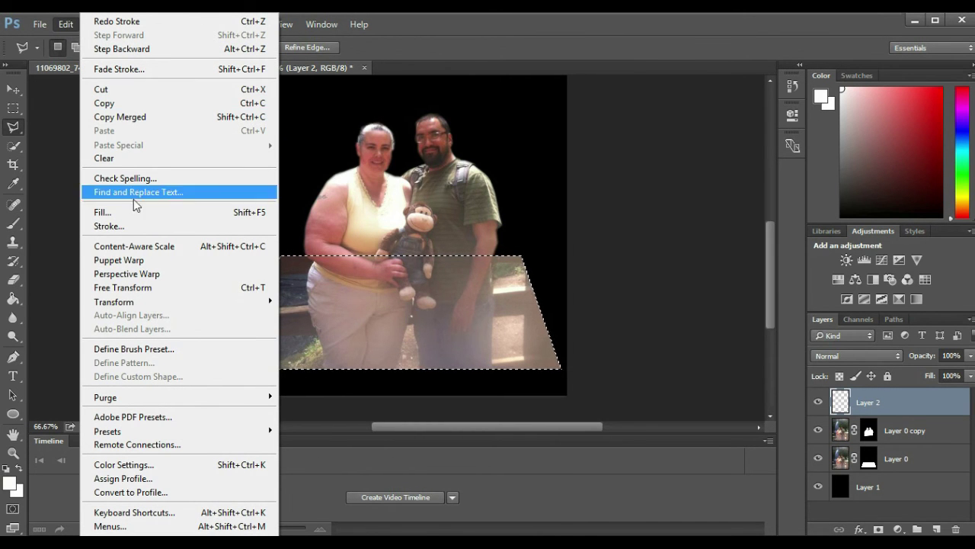
click(130, 225)
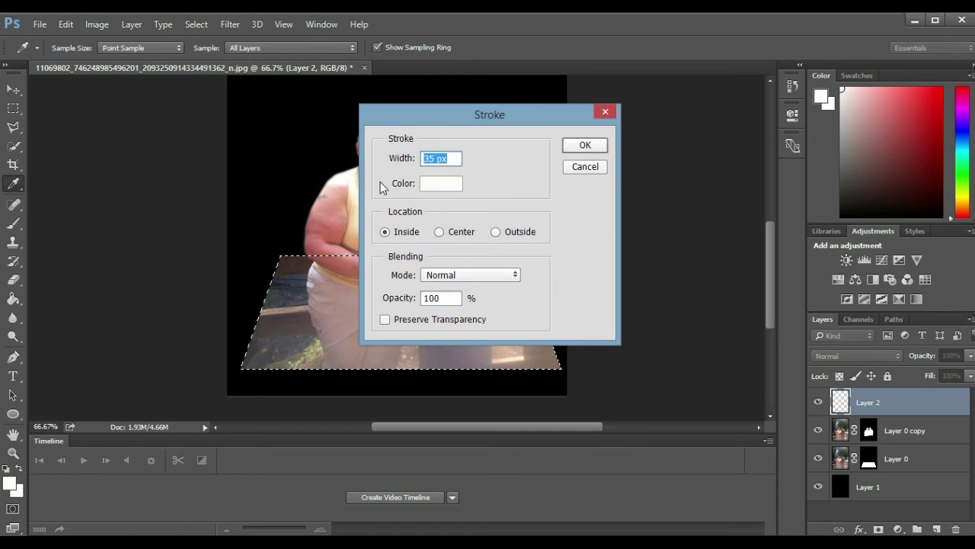
text(15)
click(586, 145)
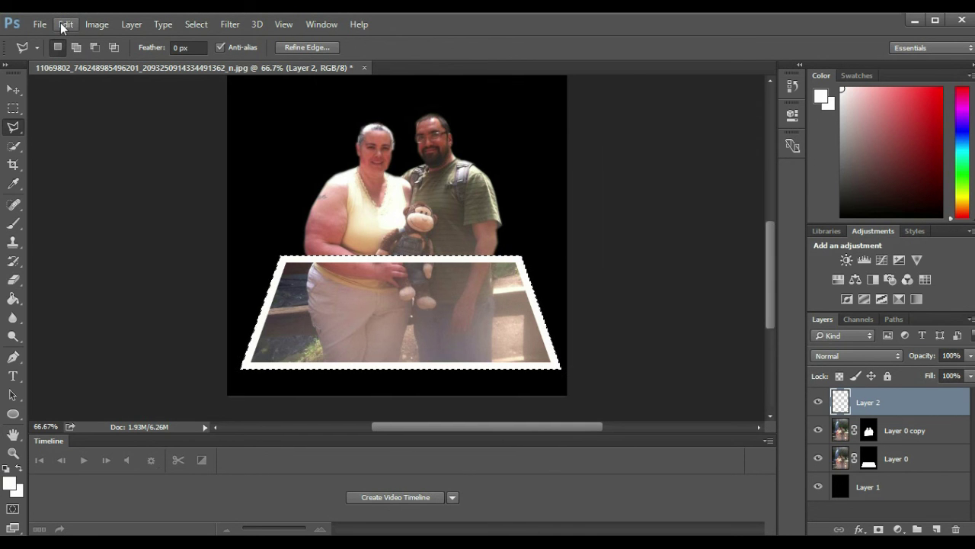
key(ctrl+z)
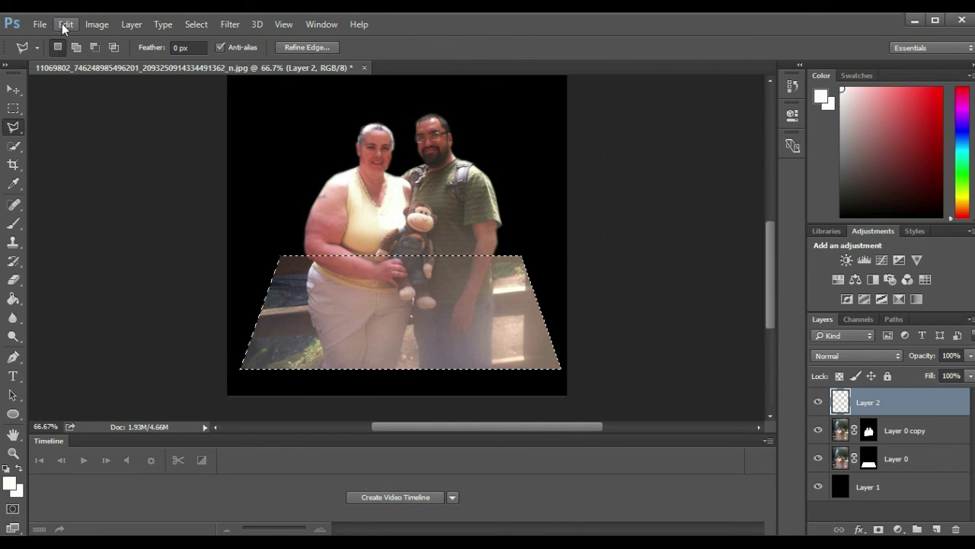
Step: Apply a 10 px white Inside stroke and move Layer 2 below Layer 0 copy
click(62, 25)
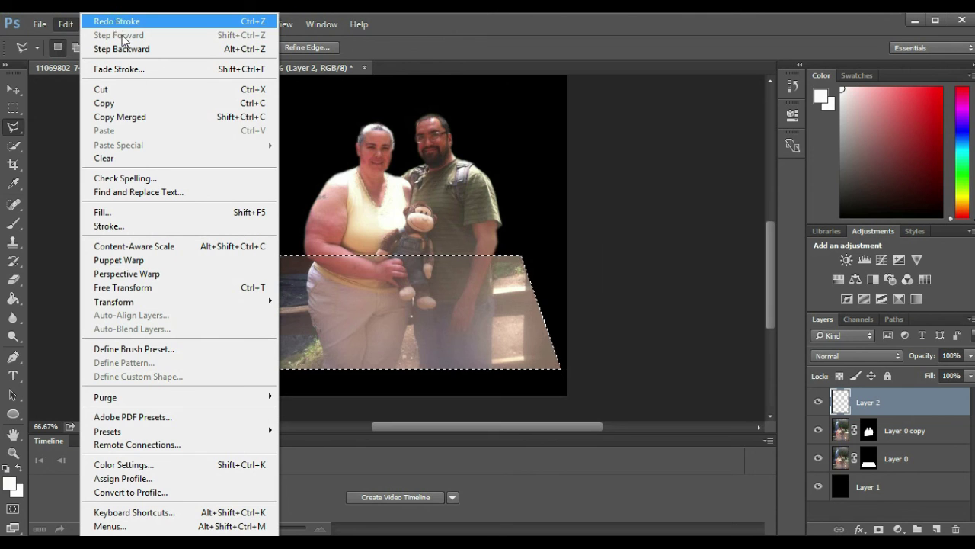
click(136, 230)
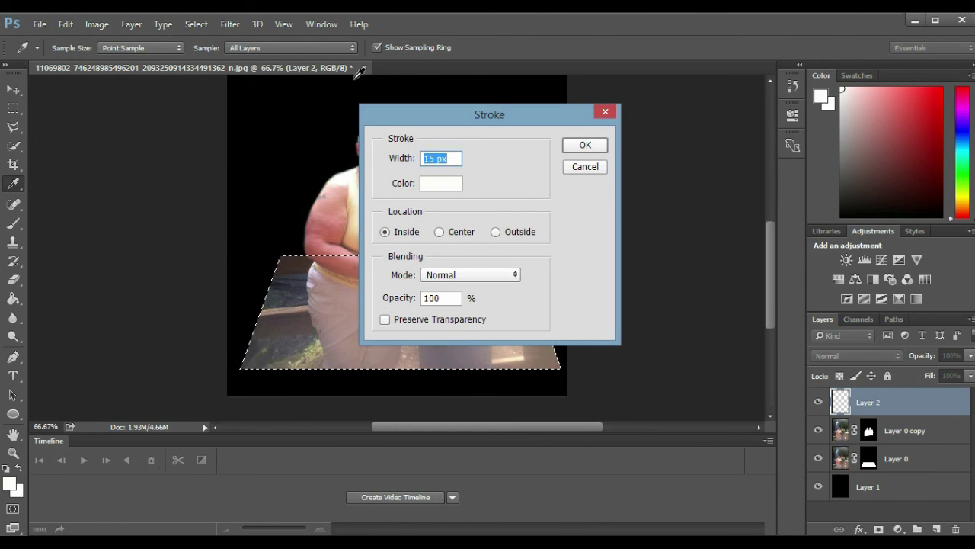
text(10)
click(599, 145)
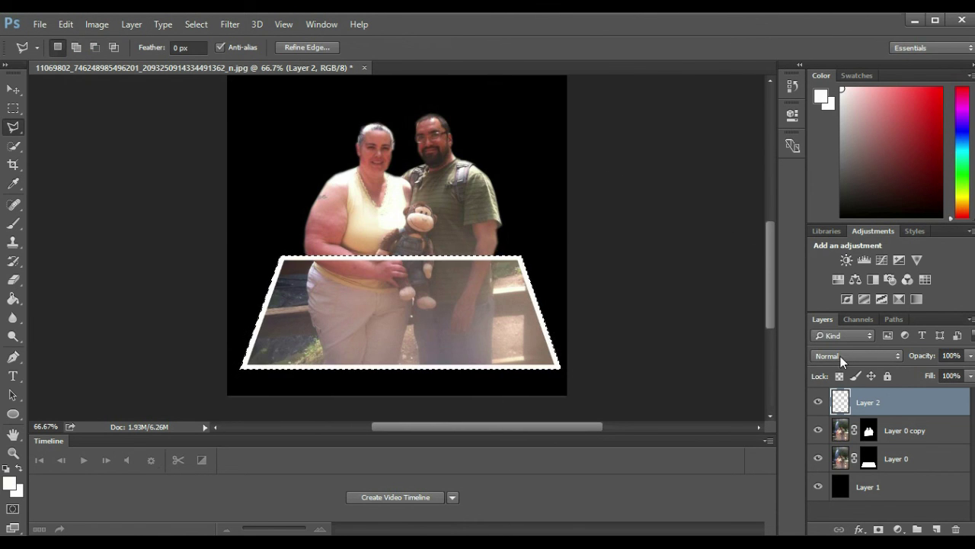
drag(871, 410, 874, 439)
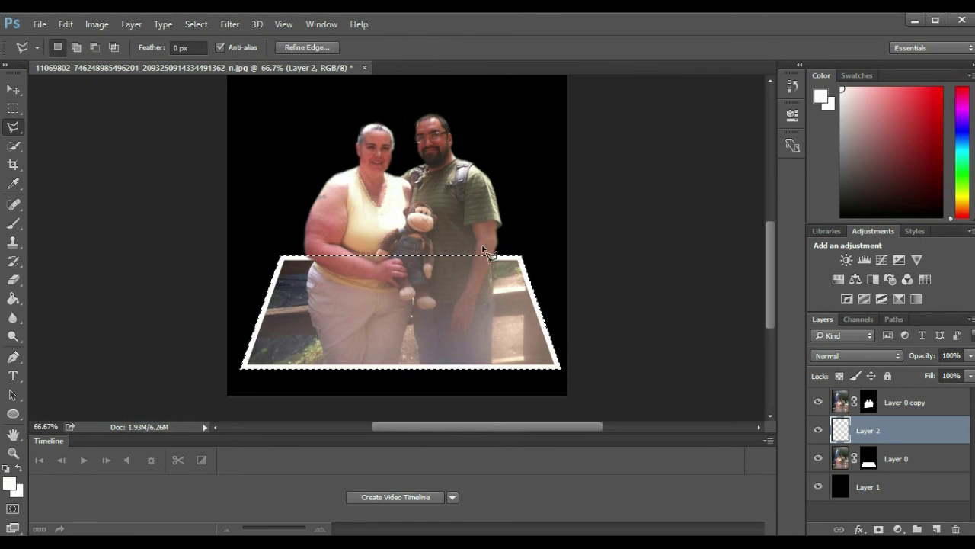
Step: Deselect the trapezoid, switch to the Move tool, and flatten the image into one layer
key(ctrl+d)
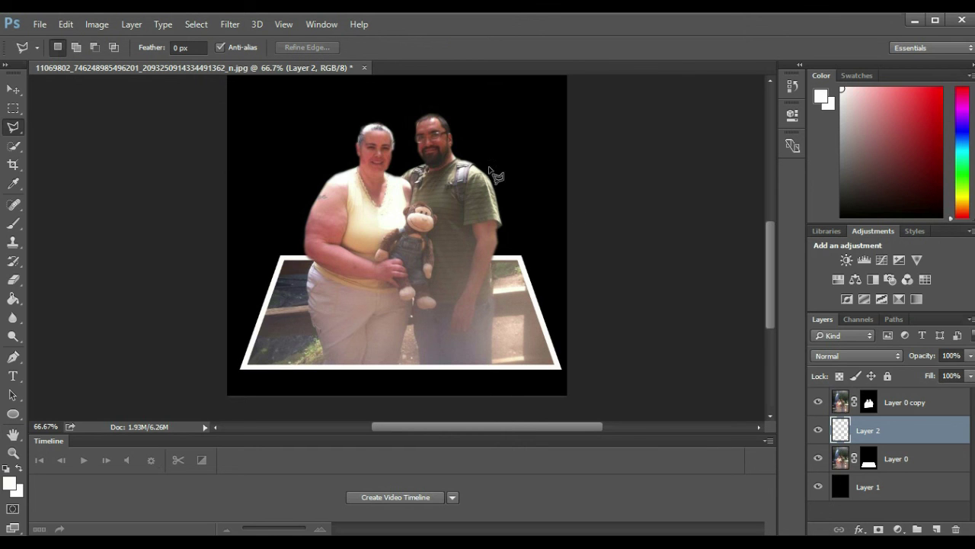
click(21, 92)
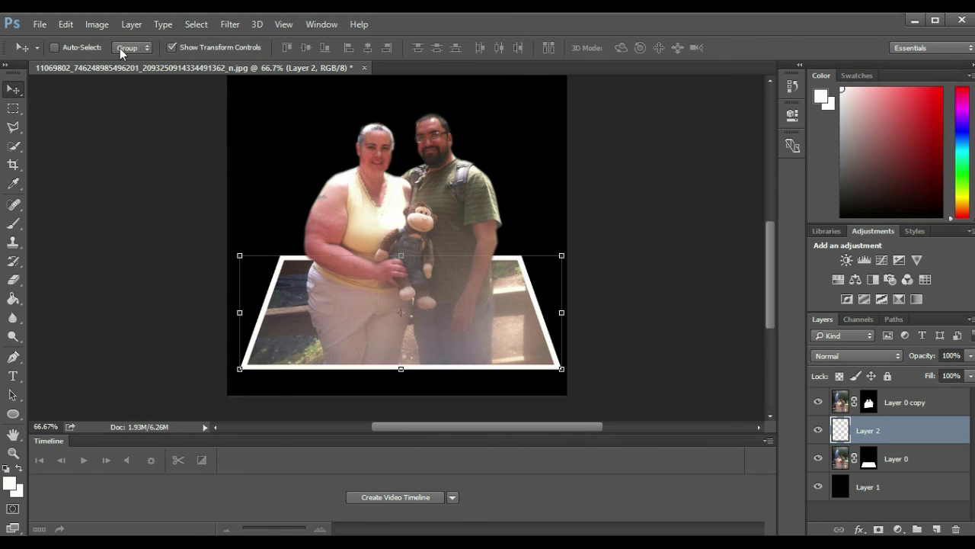
click(65, 26)
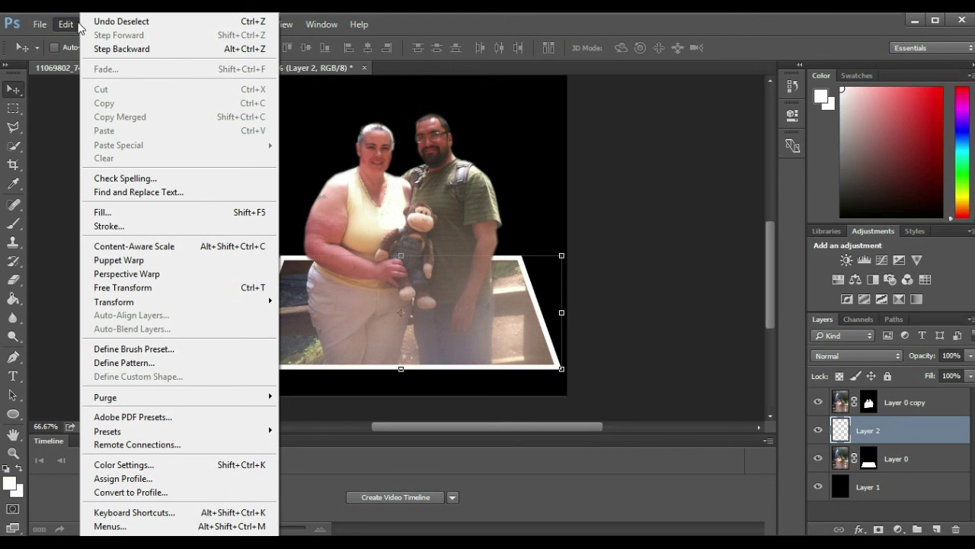
click(76, 27)
click(97, 28)
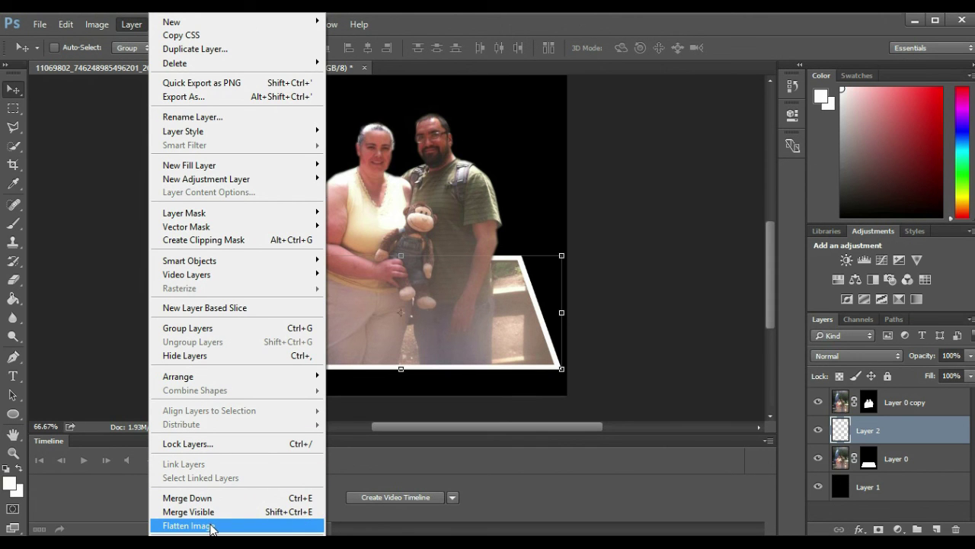
click(213, 528)
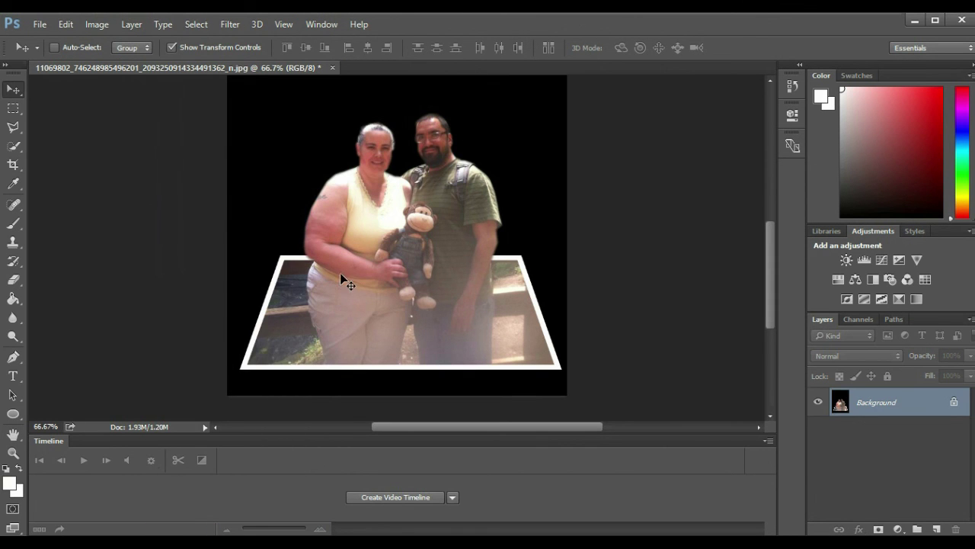